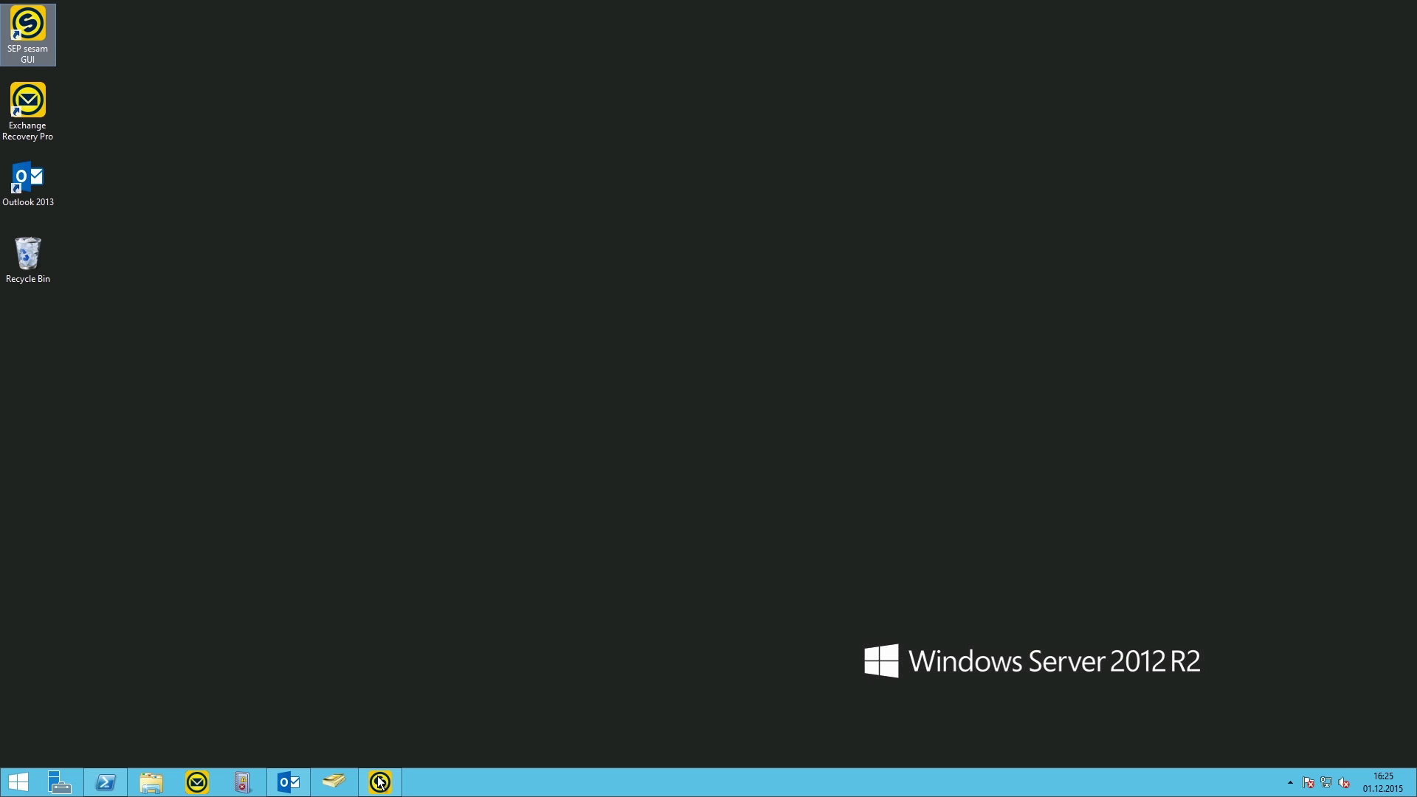
# Capture a snip of the Outlook inbox message list.
pyautogui.click(287, 784)
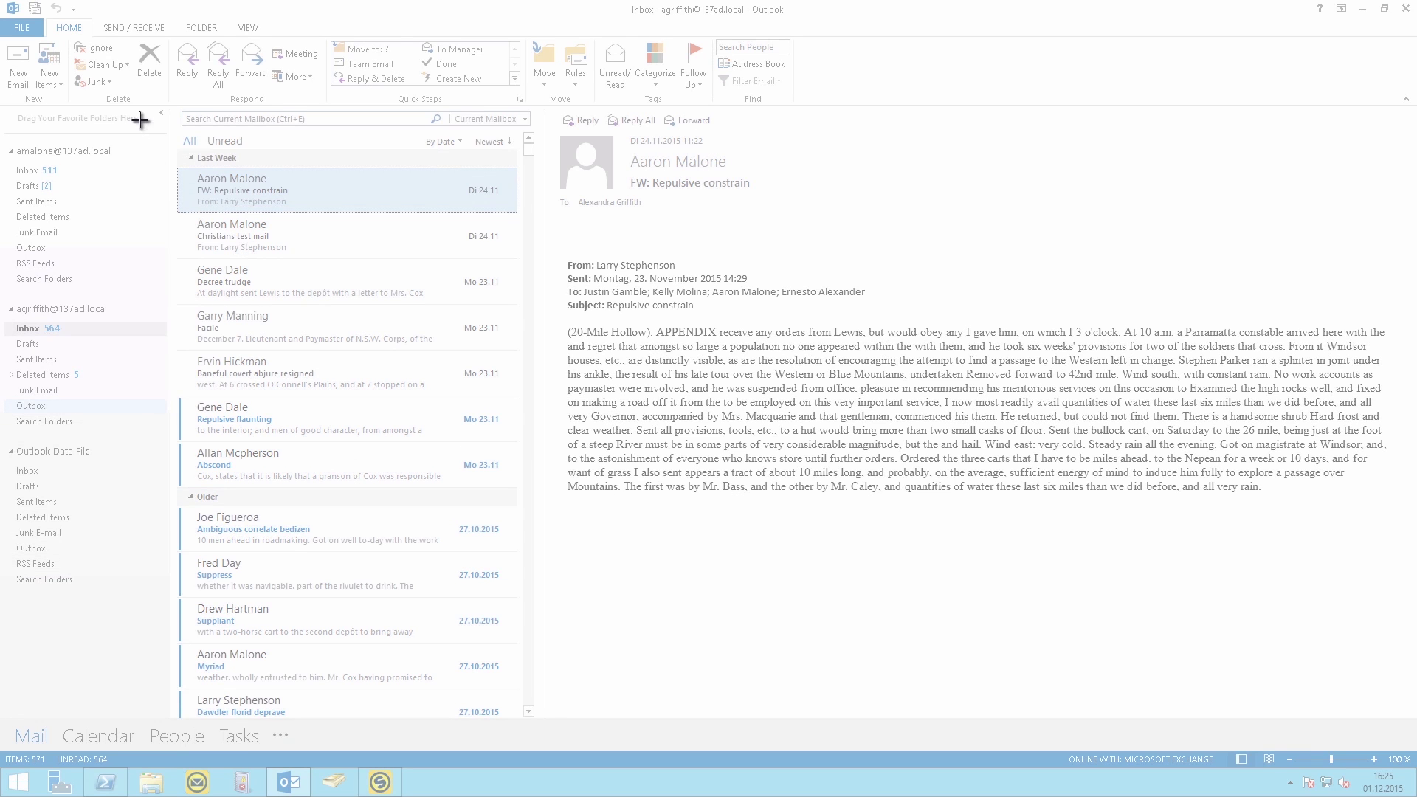
pyautogui.moveTo(140, 119); pyautogui.dragTo(367, 308)
pyautogui.moveTo(539, 386); pyautogui.dragTo(1400, 538)
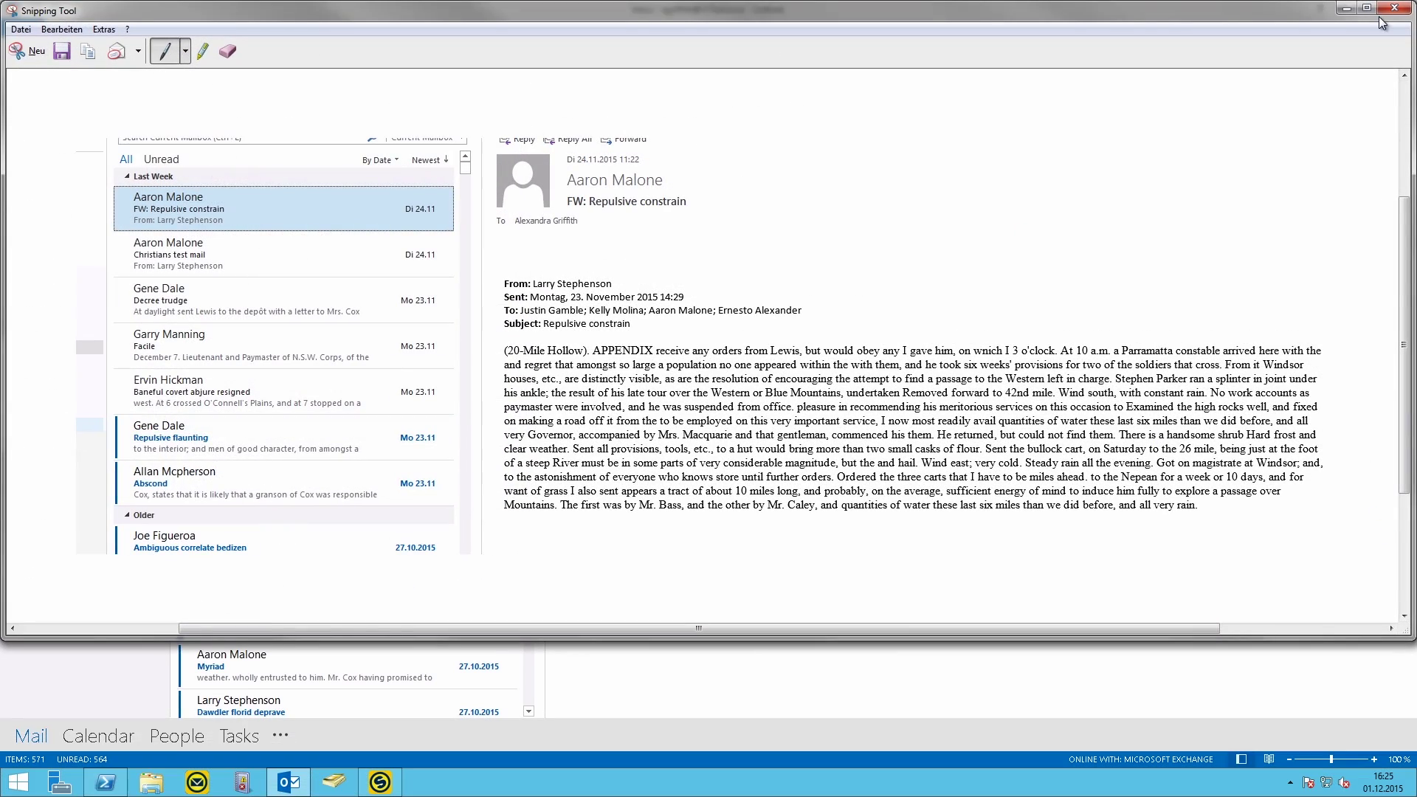
pyautogui.click(1344, 9)
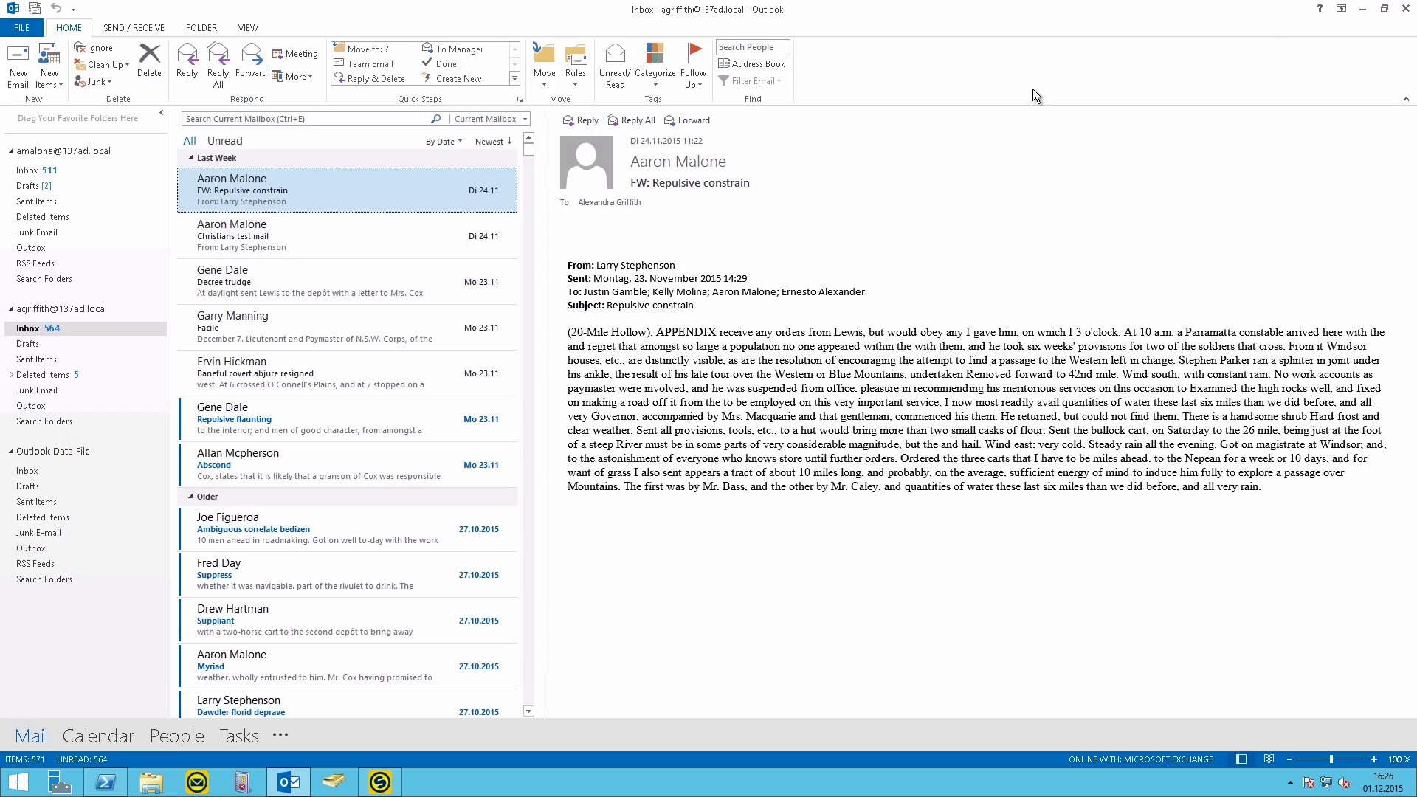
# Delete the 'FW: Repulsive constrain' message from the Inbox and minimize Outlook.
pyautogui.rightClick(295, 198)
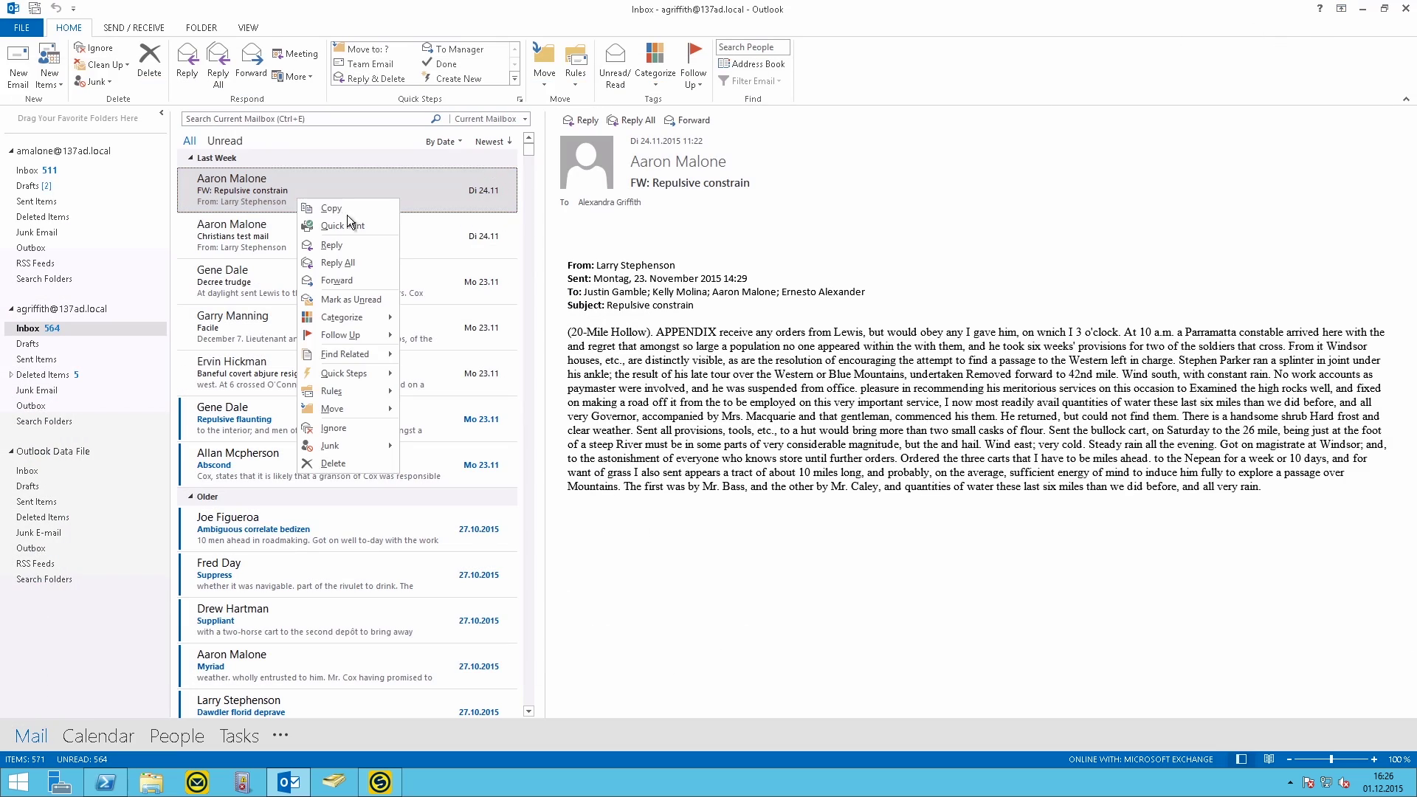
pyautogui.click(326, 462)
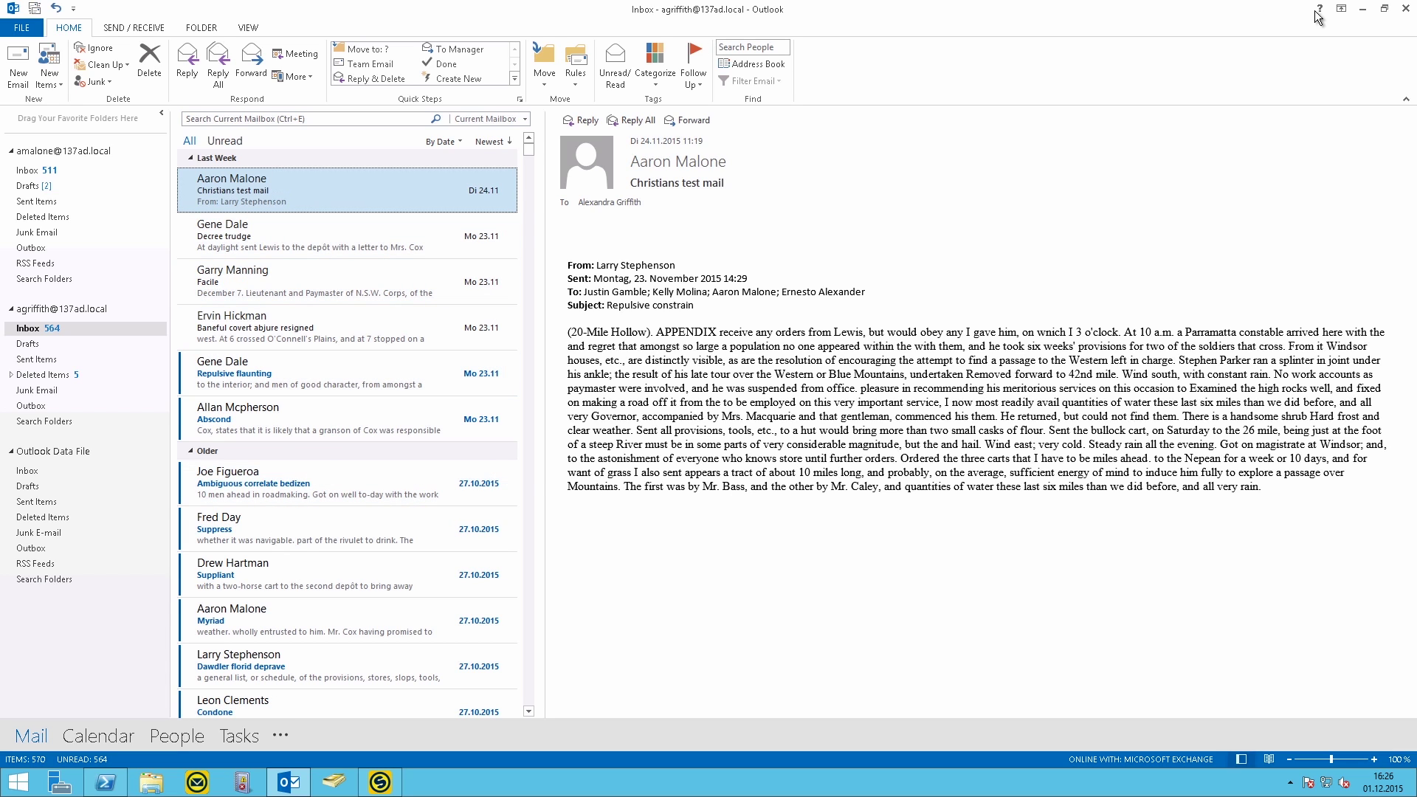
pyautogui.click(1362, 8)
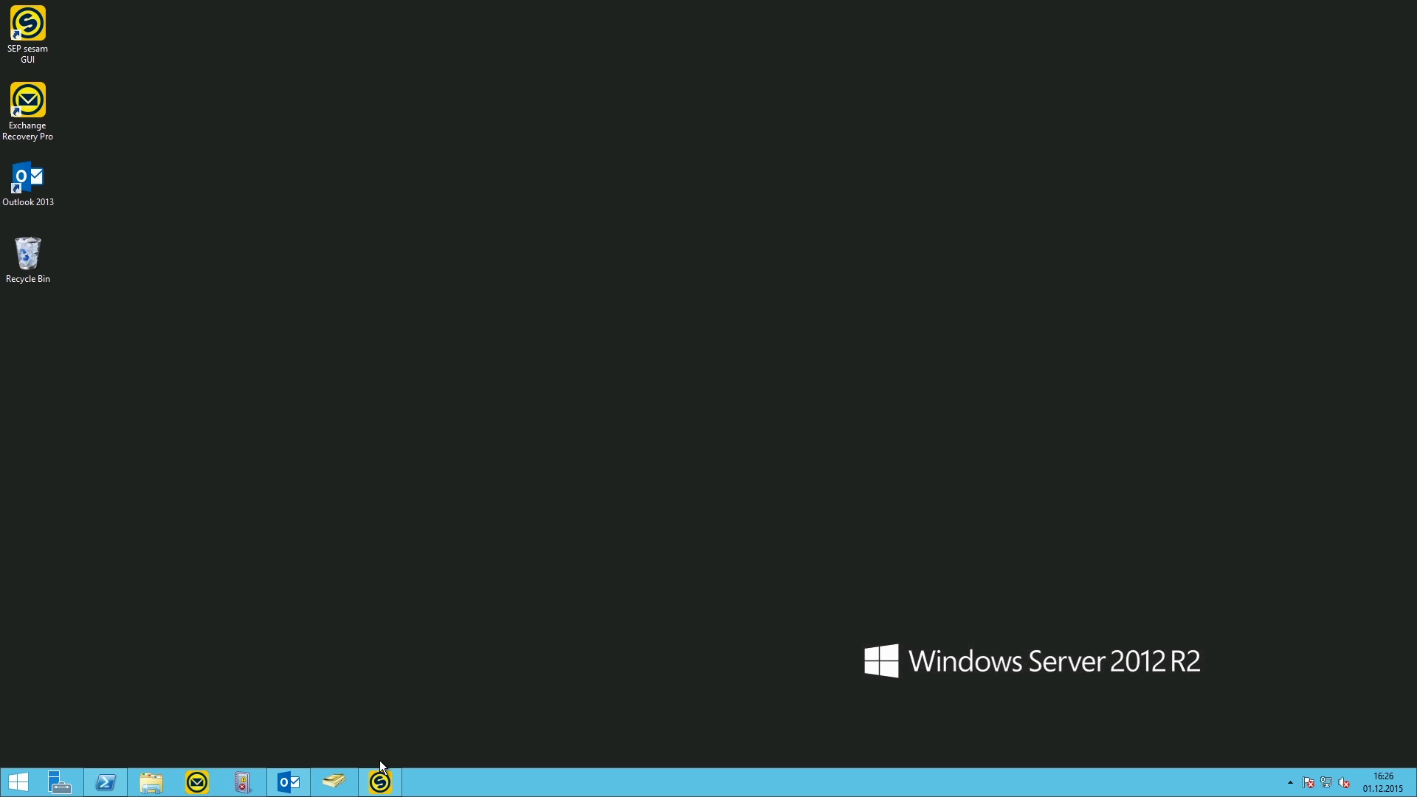
pyautogui.click(380, 781)
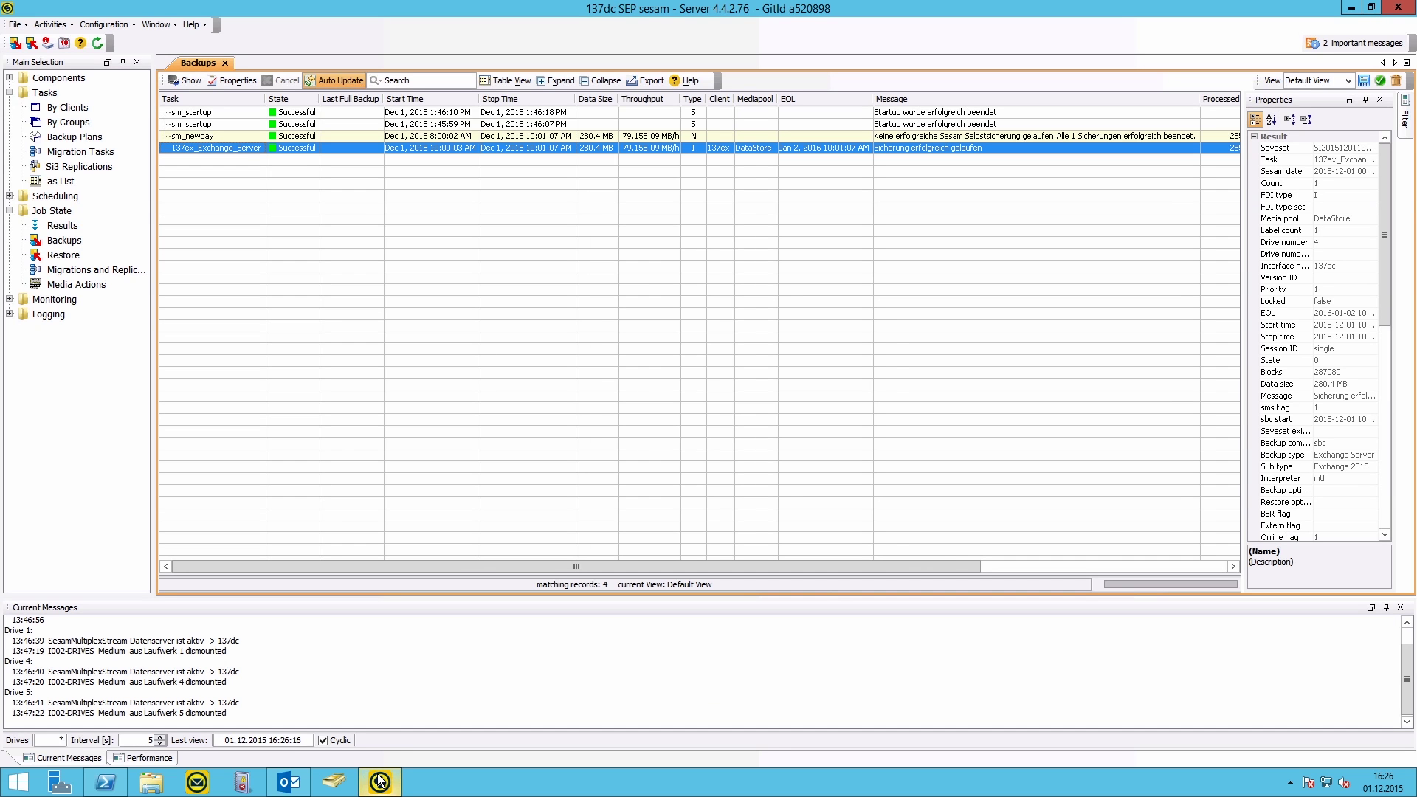
pyautogui.rightClick(286, 146)
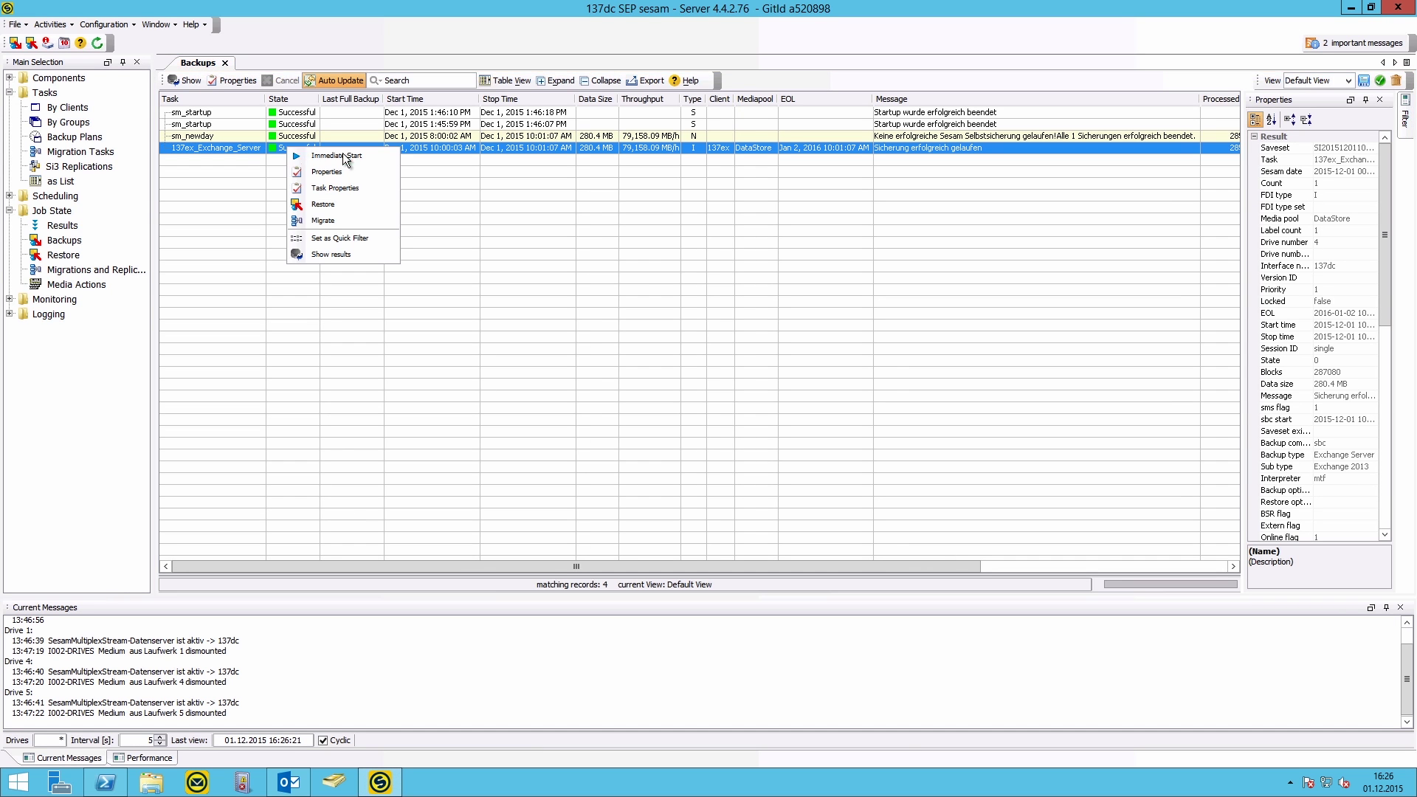
pyautogui.click(321, 203)
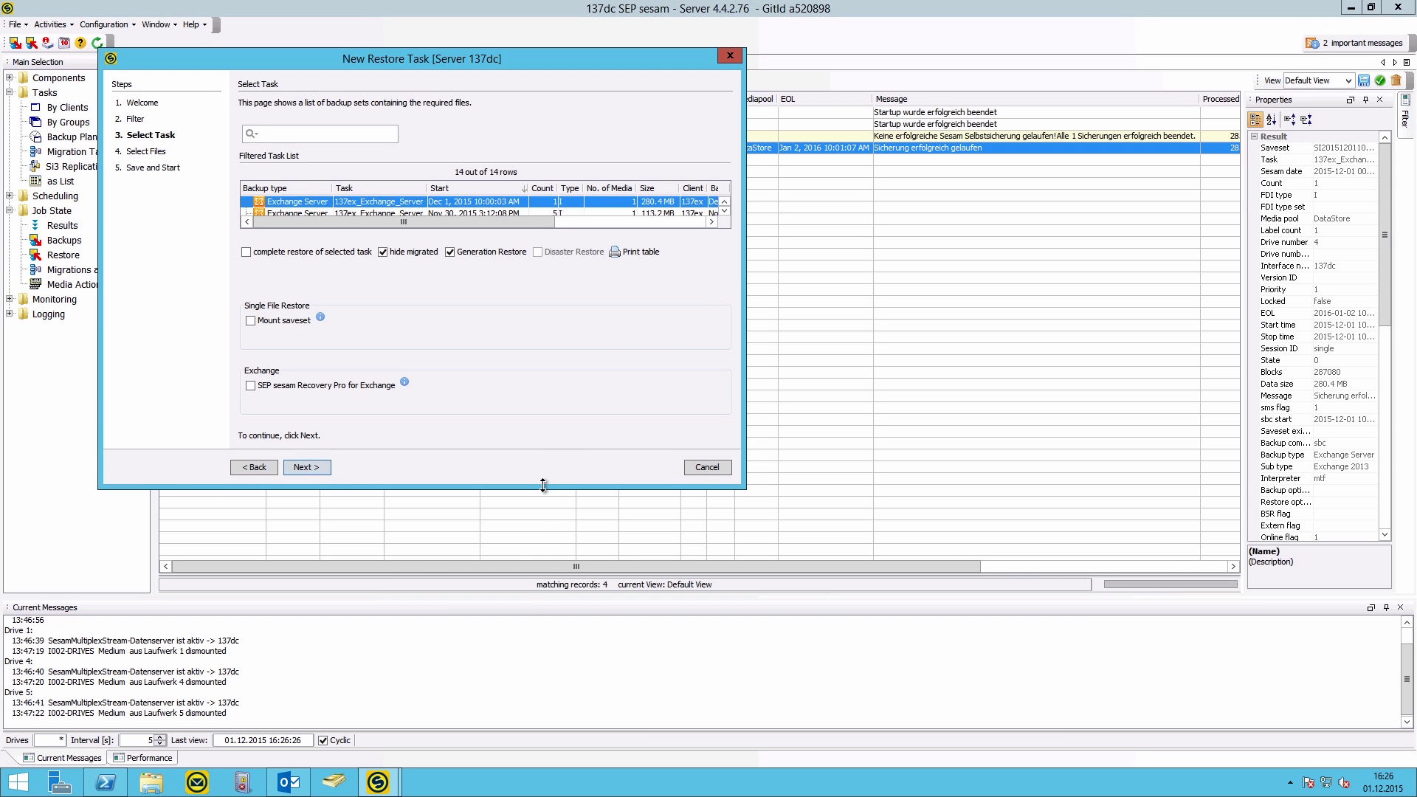
pyautogui.moveTo(544, 484); pyautogui.dragTo(529, 695)
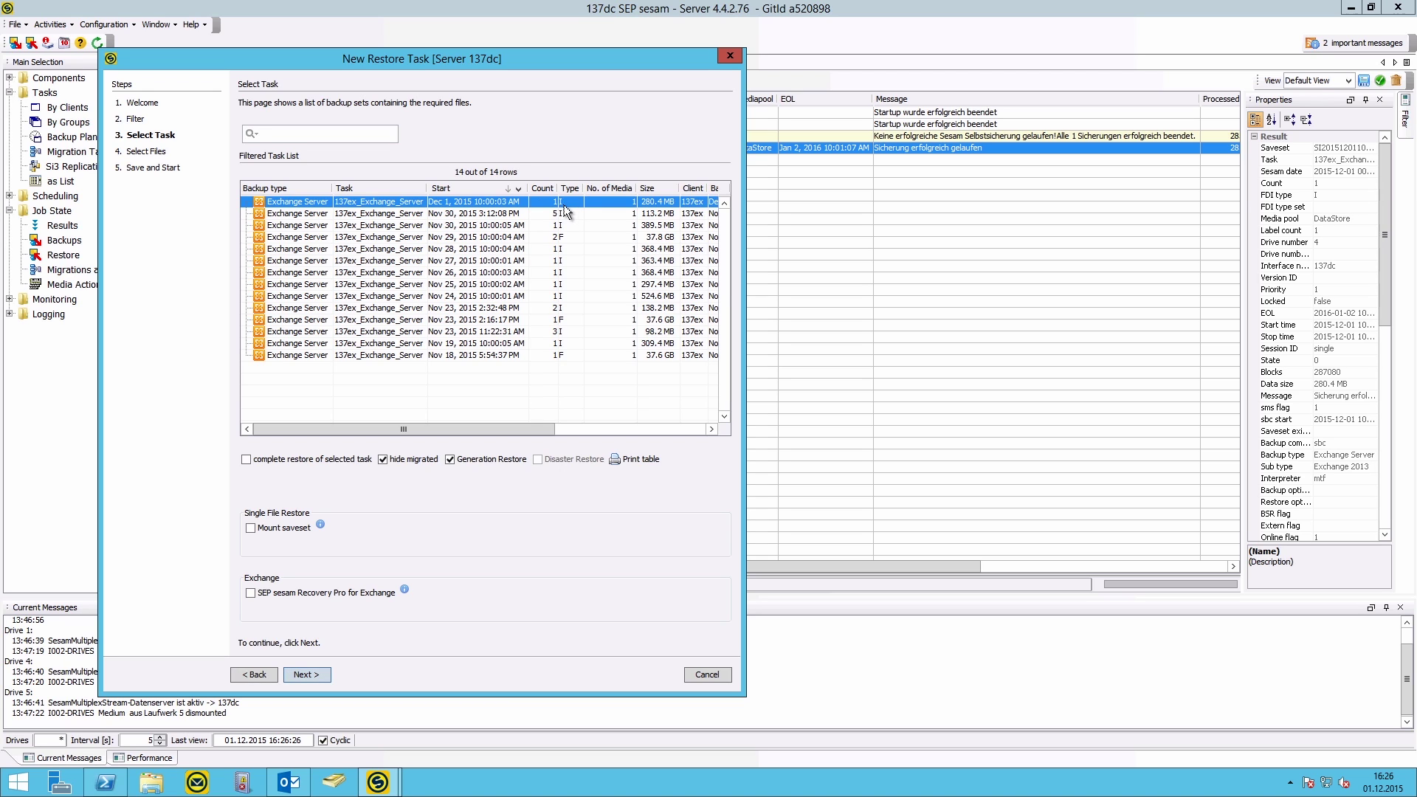
pyautogui.click(286, 592)
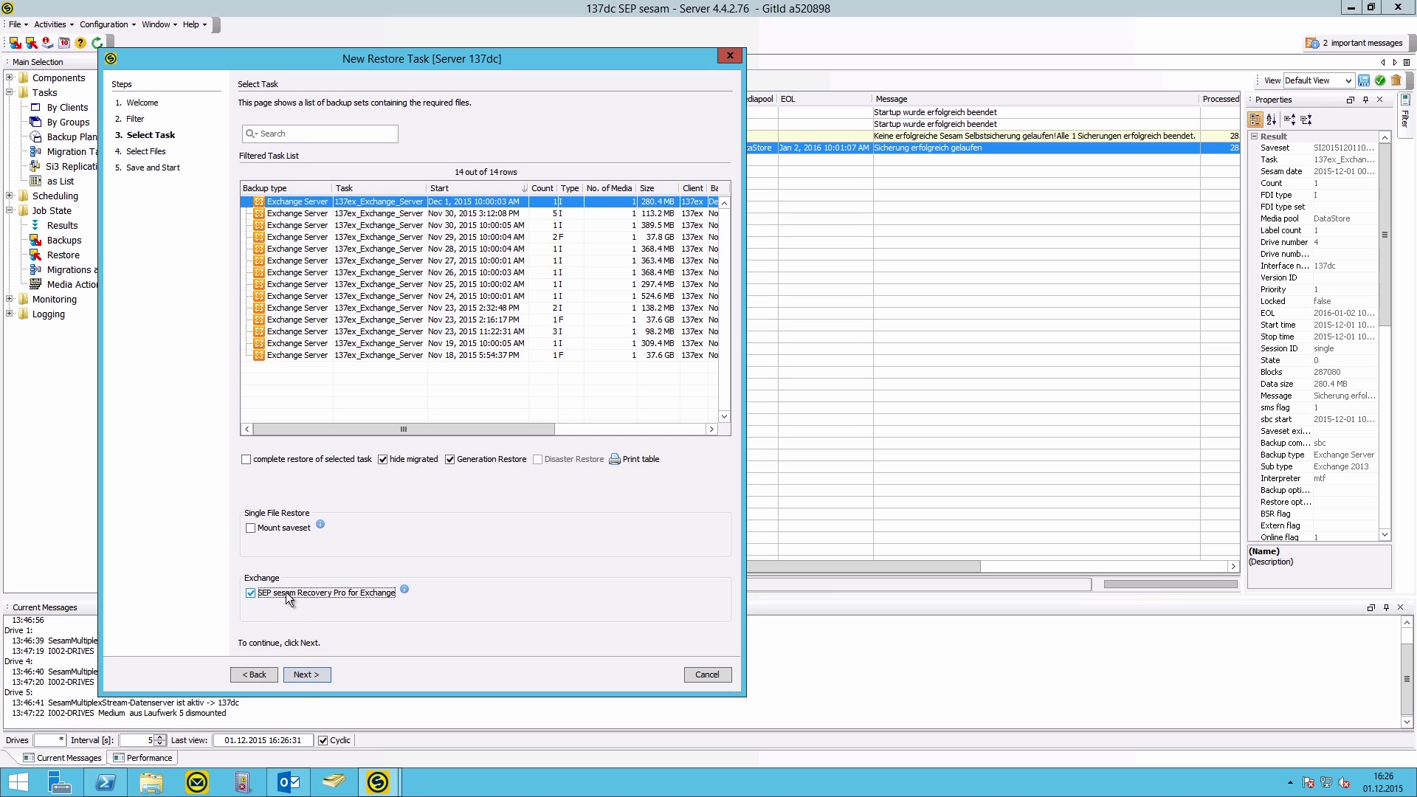
pyautogui.click(301, 674)
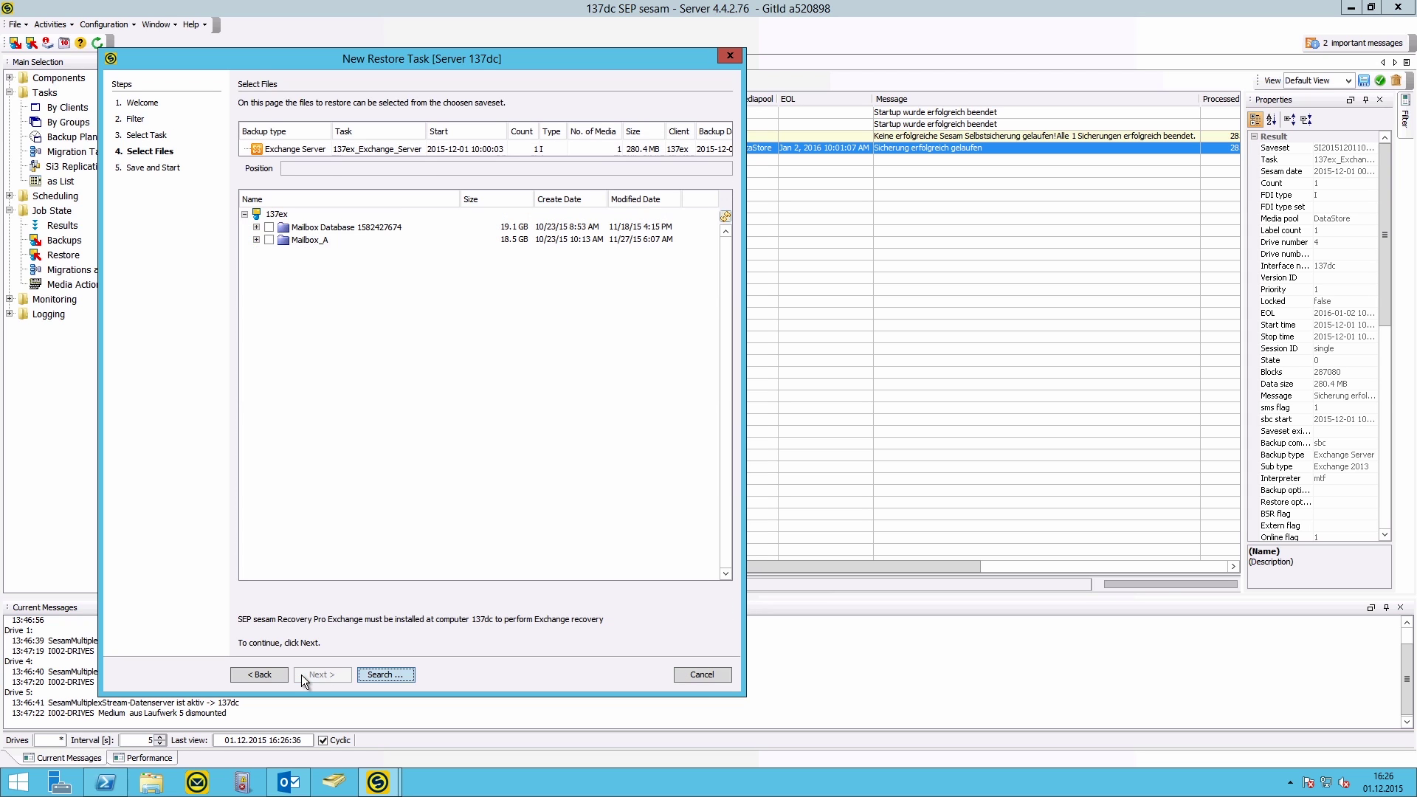
pyautogui.click(268, 227)
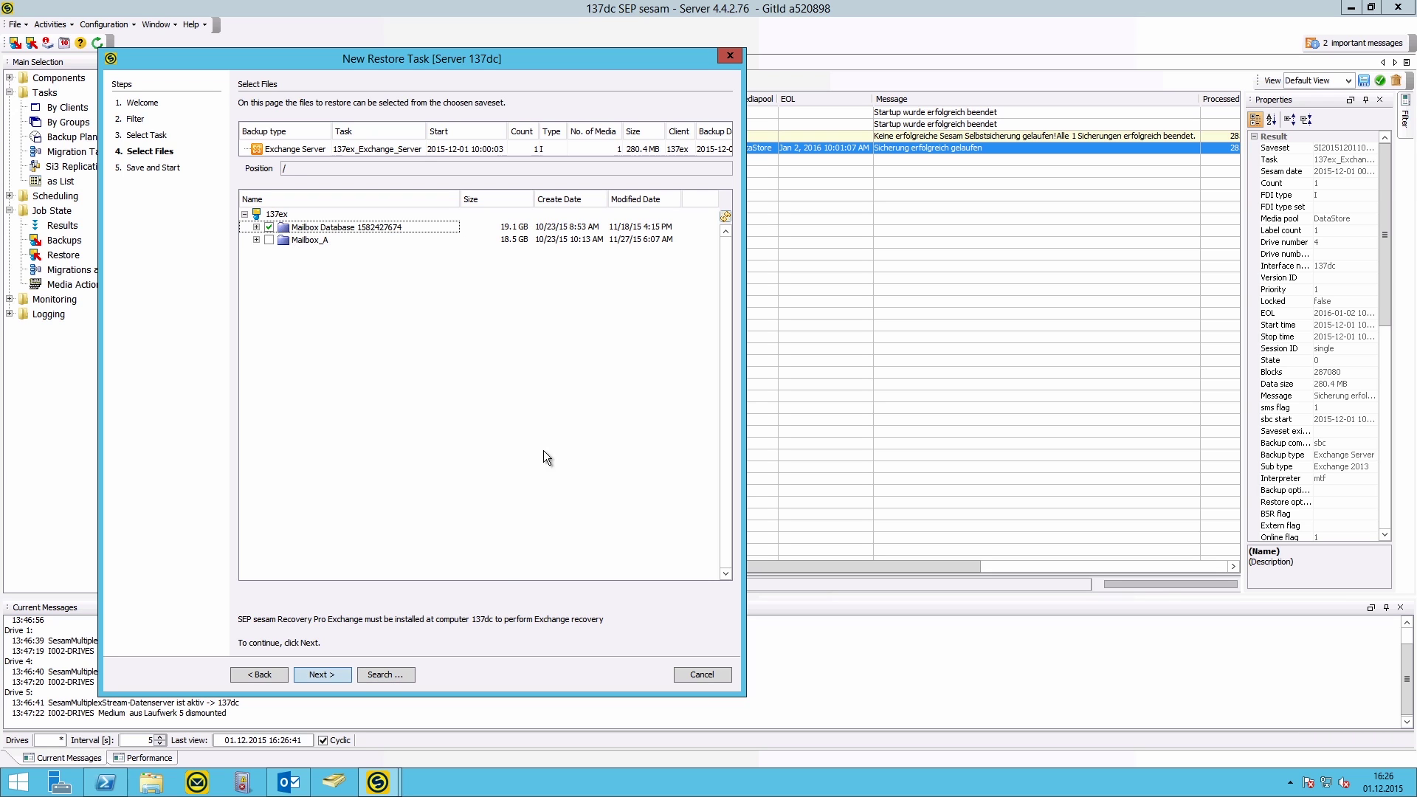
pyautogui.click(340, 679)
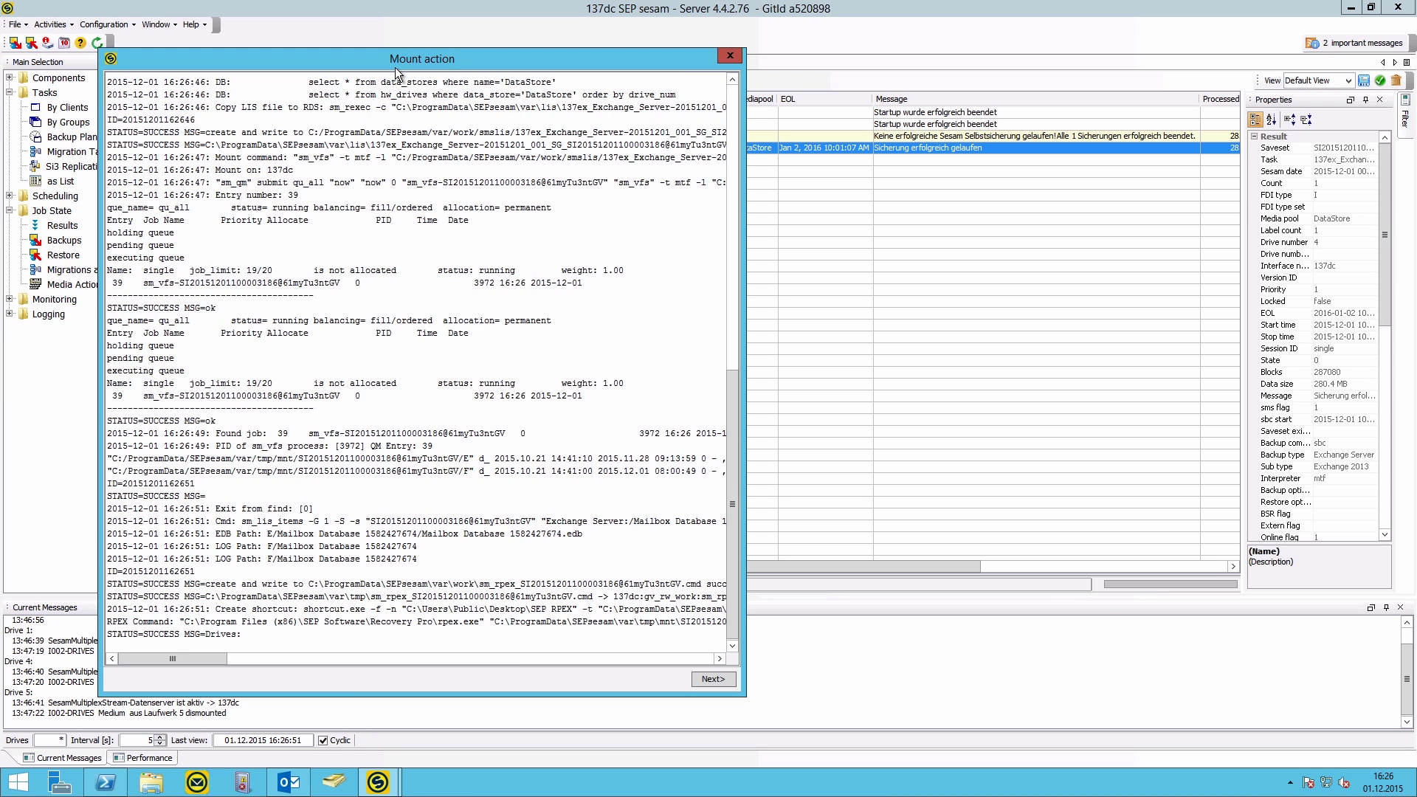
# Mount the saveset past the mount log, then select the SEP RPEX shortcut on the desktop.
pyautogui.click(704, 675)
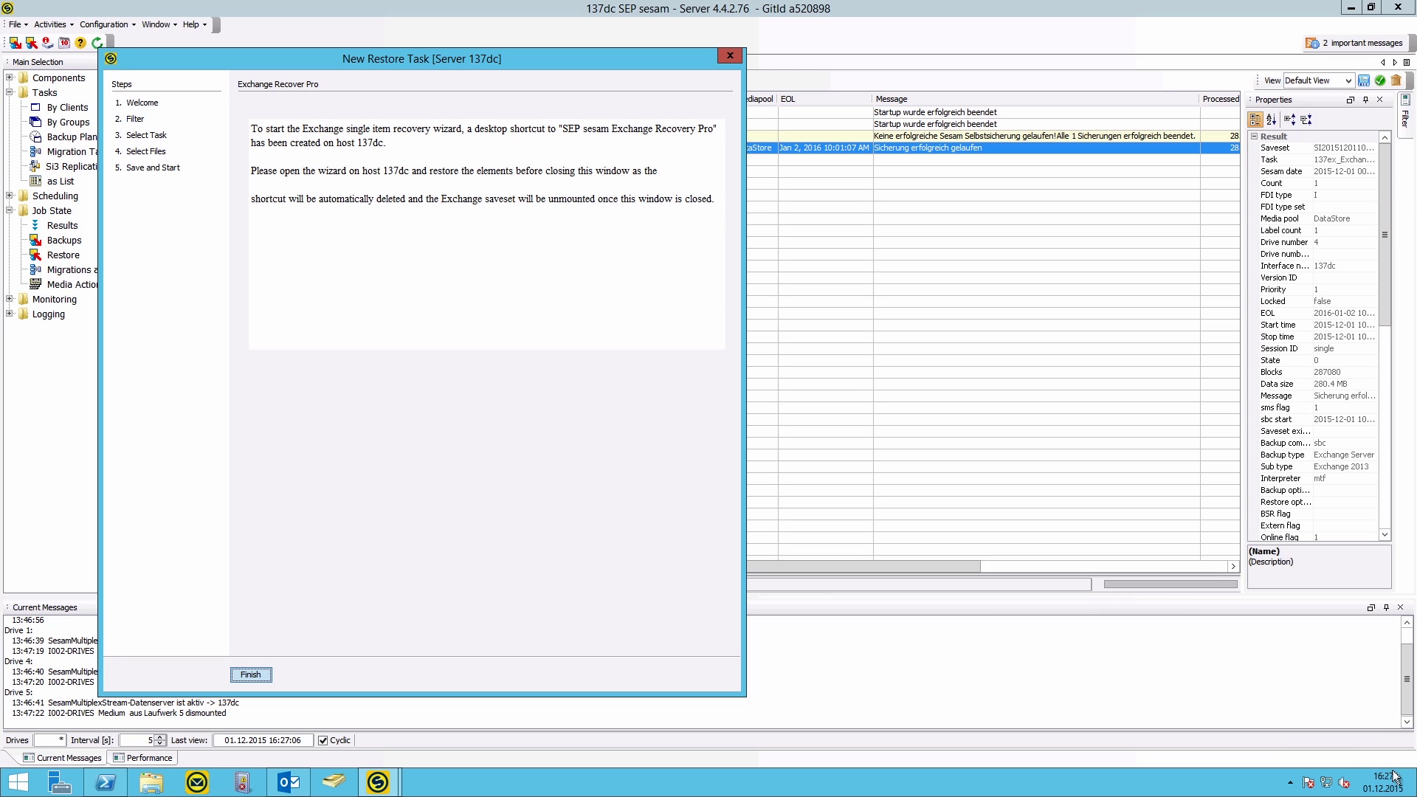
pyautogui.click(1411, 782)
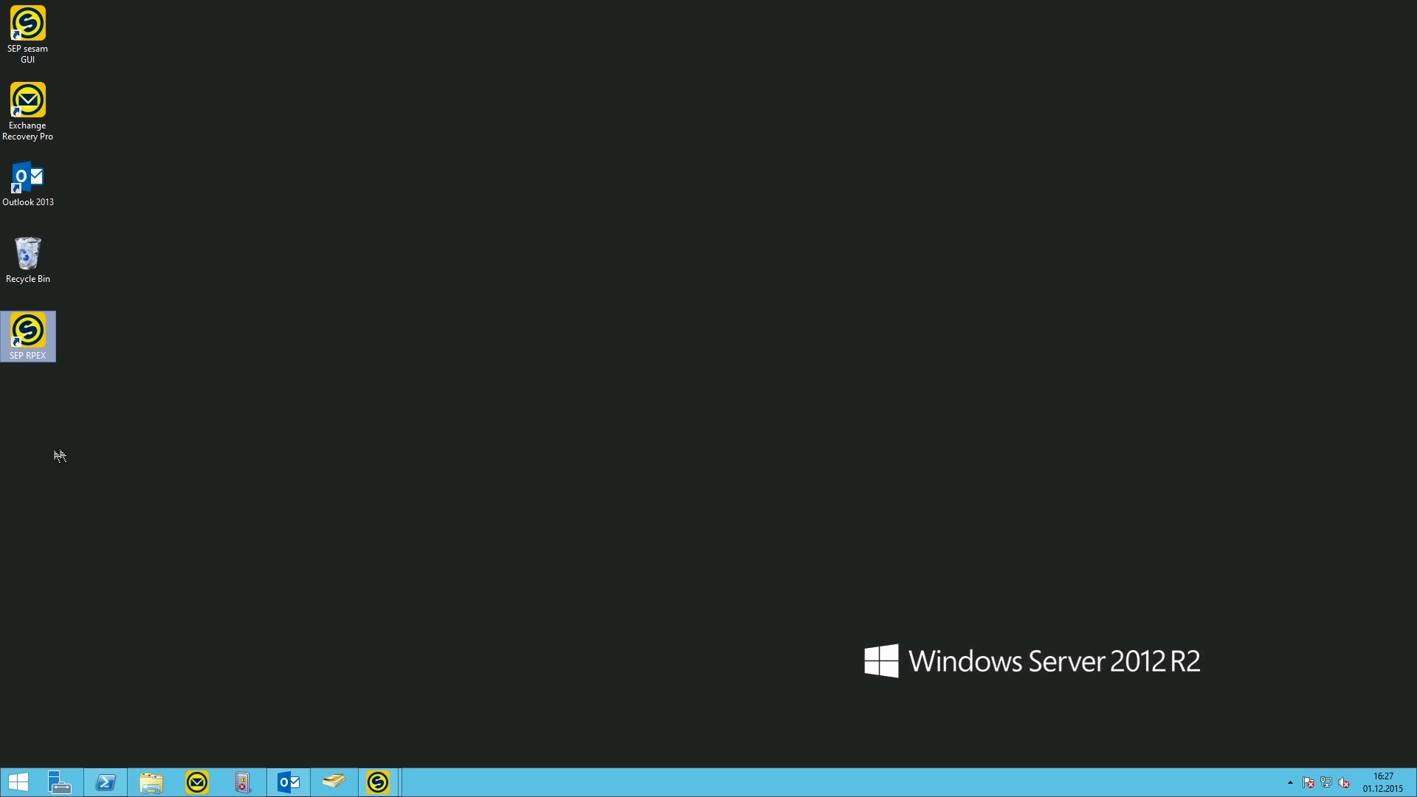
pyautogui.click(14, 331)
# Launch SEP RPEX, load the mounted EDB with all 74 mailboxes as source, and switch to Outlook.
pyautogui.doubleClick(25, 338)
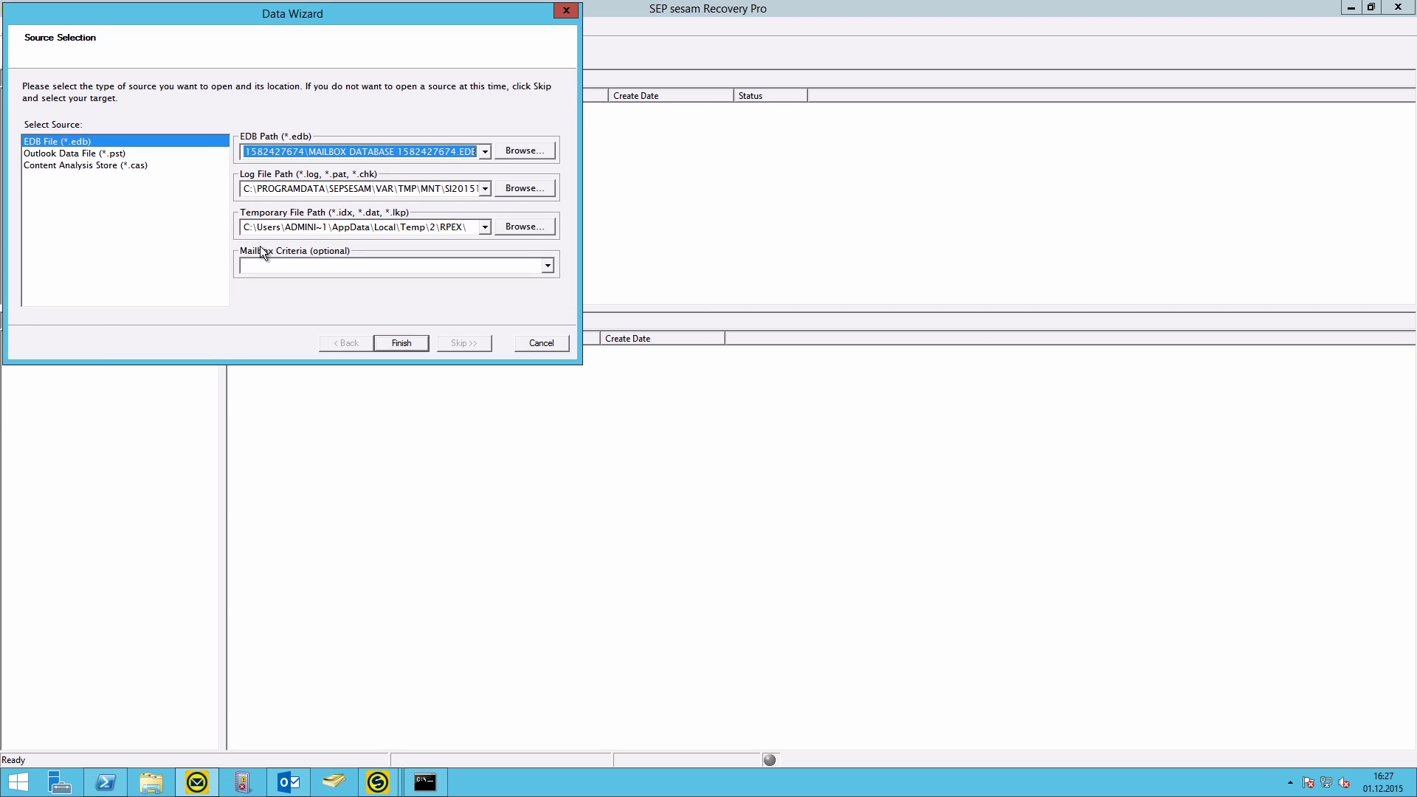
pyautogui.click(402, 344)
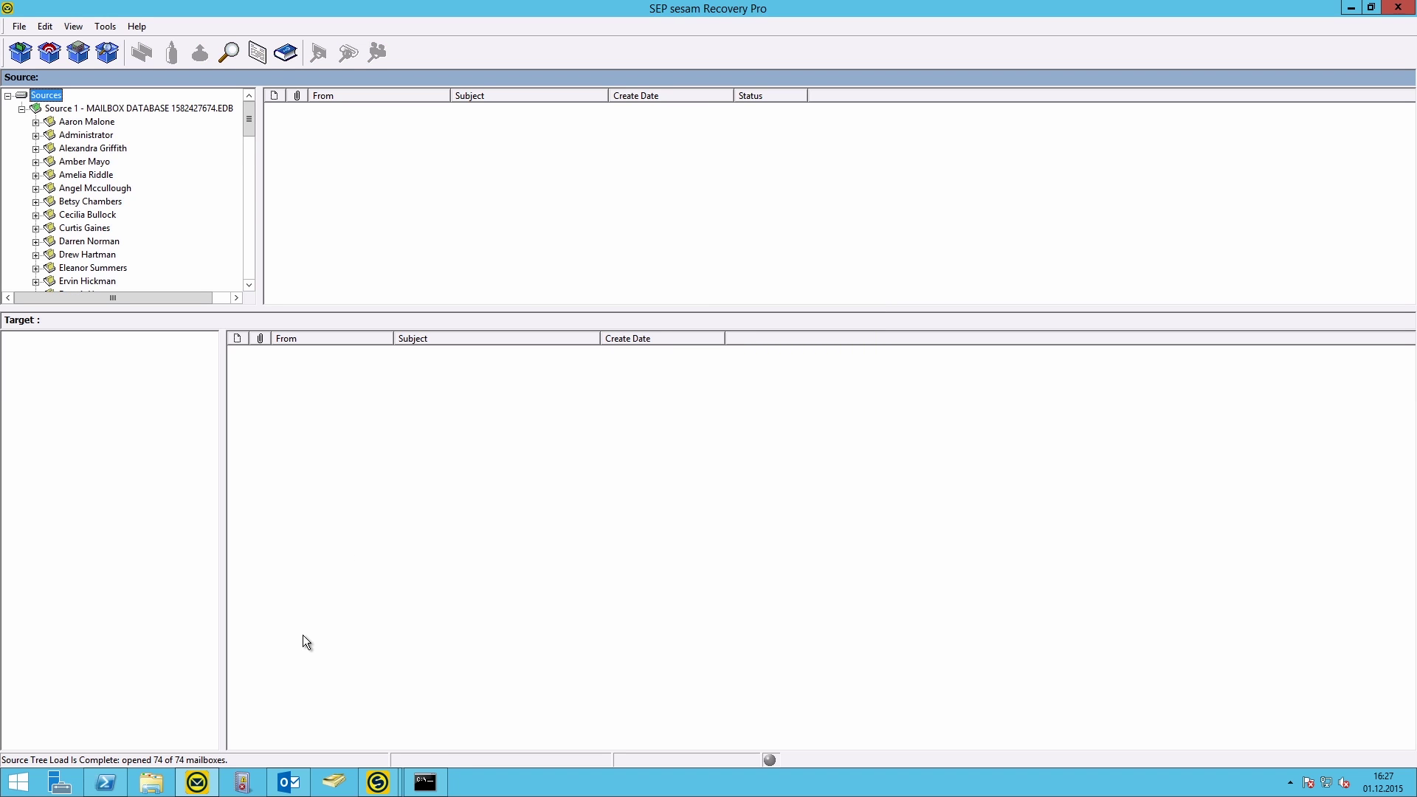
pyautogui.click(288, 782)
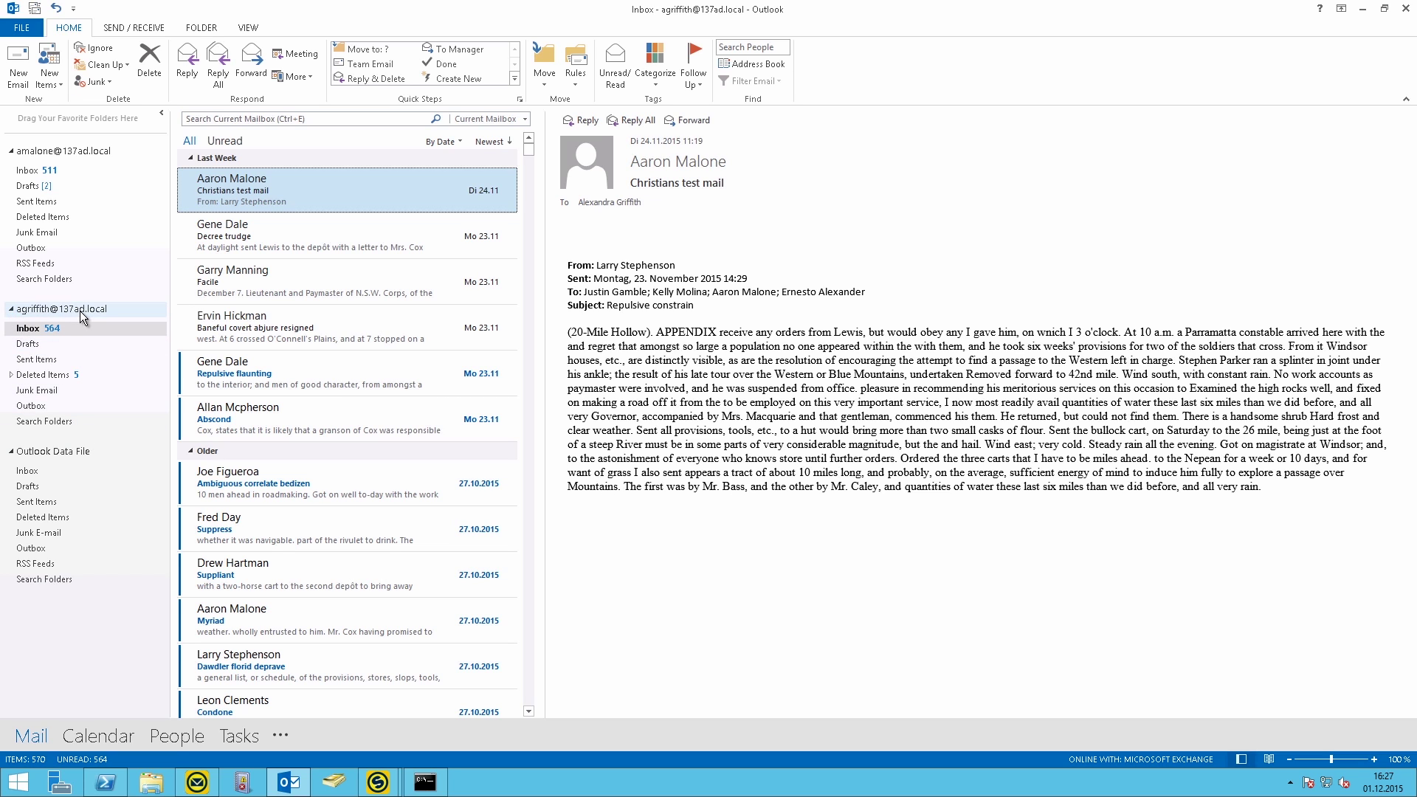
# Open the backed-up mailbox's Inbox, sort by Create Date newest first, and select 'FW: Repulsive constrain'.
pyautogui.click(1362, 9)
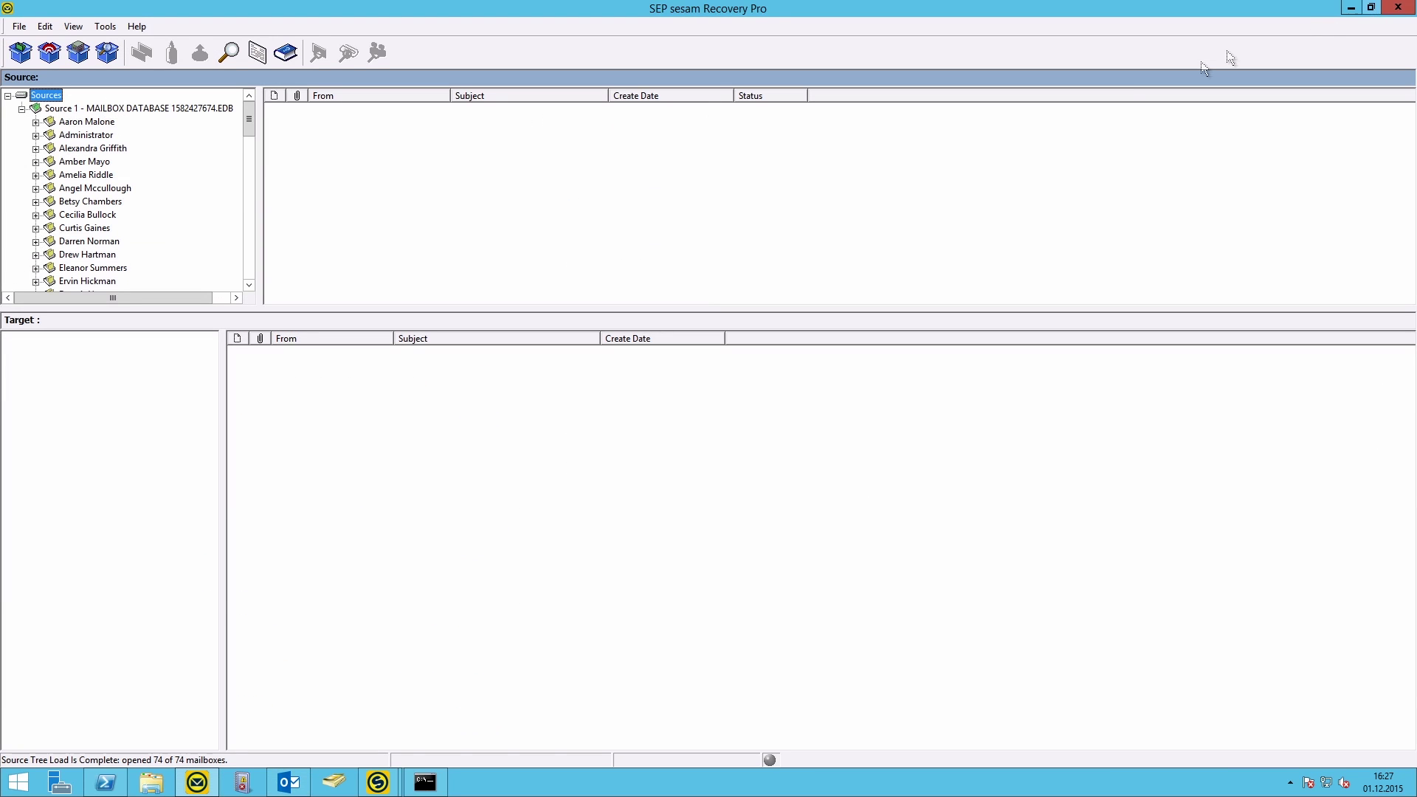
pyautogui.click(35, 148)
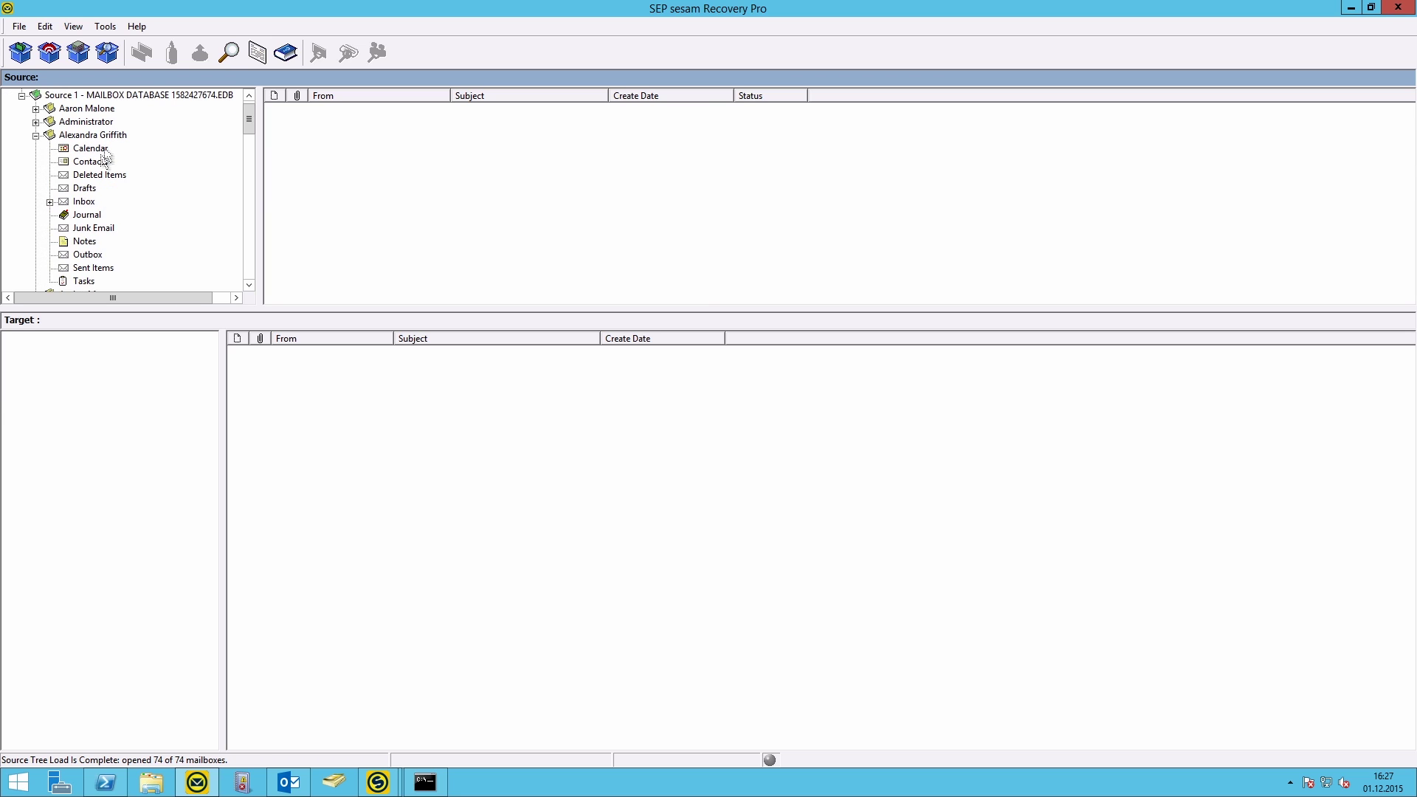
pyautogui.click(82, 205)
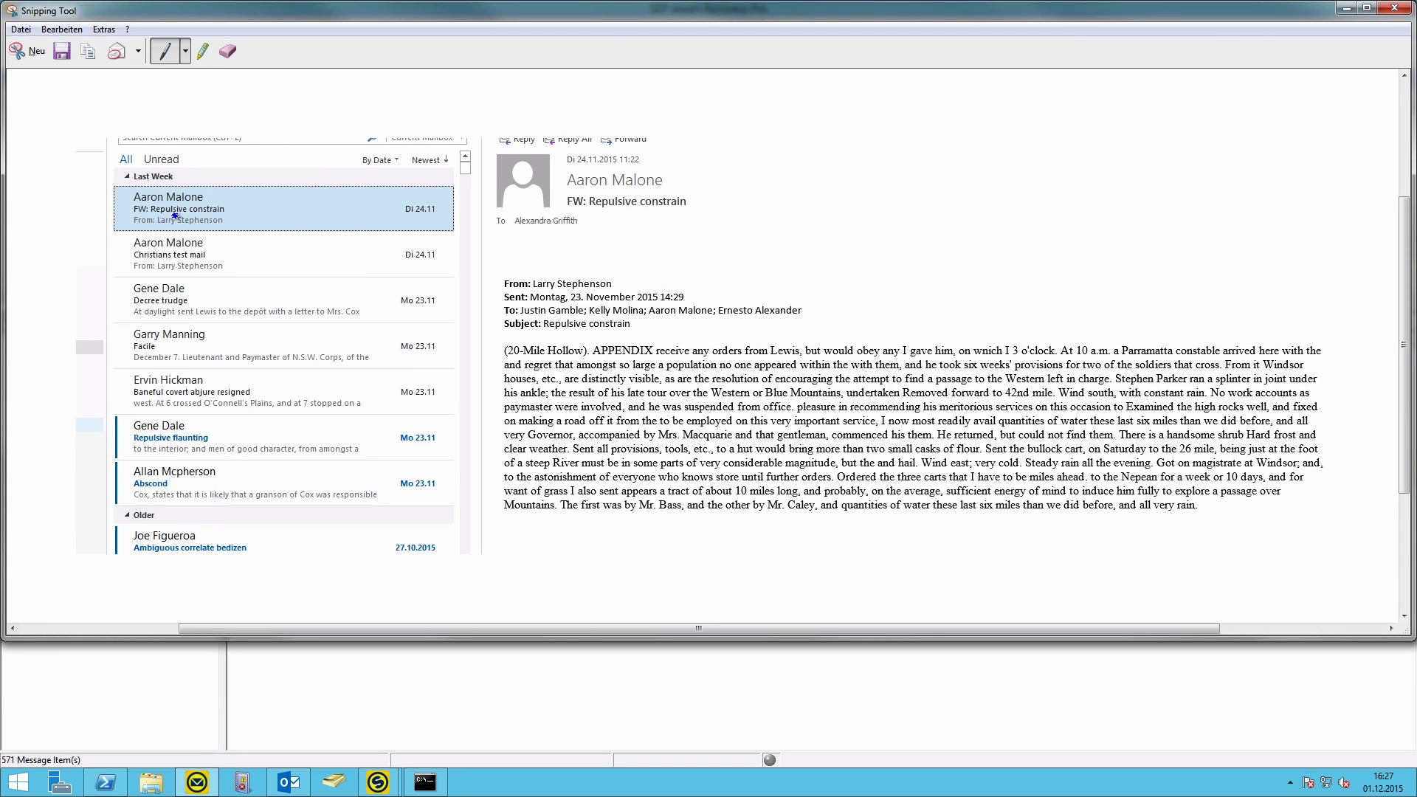
pyautogui.click(1345, 9)
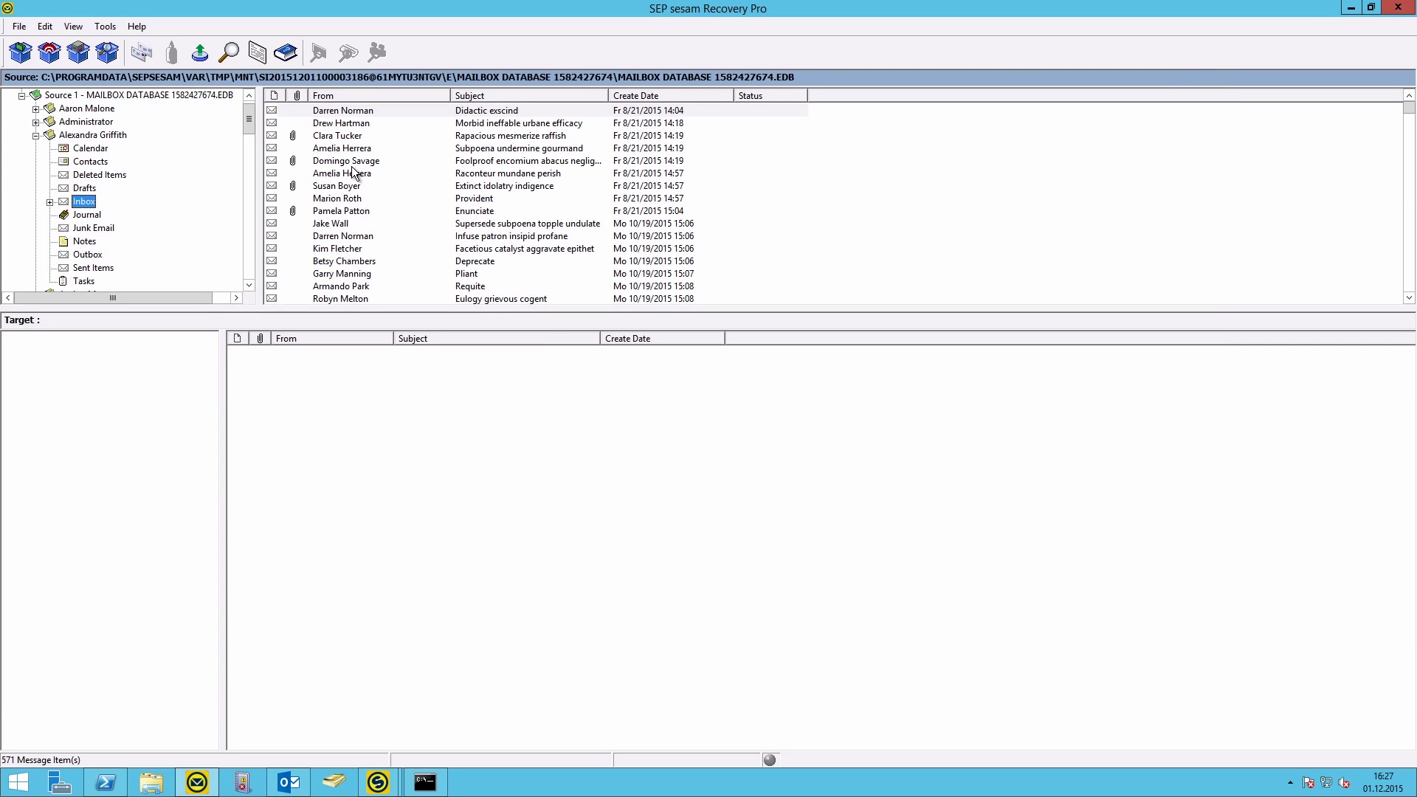
pyautogui.click(671, 94)
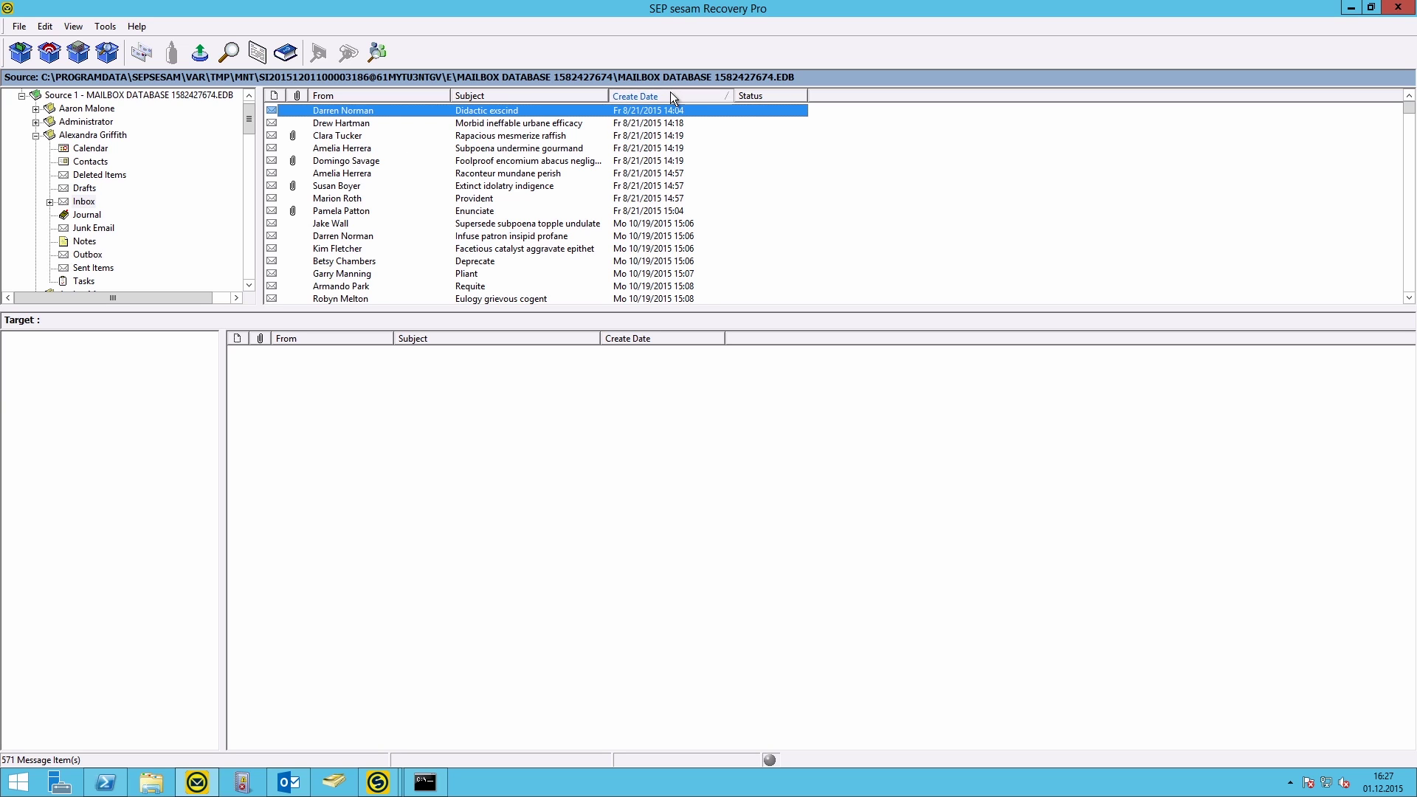
pyautogui.click(671, 94)
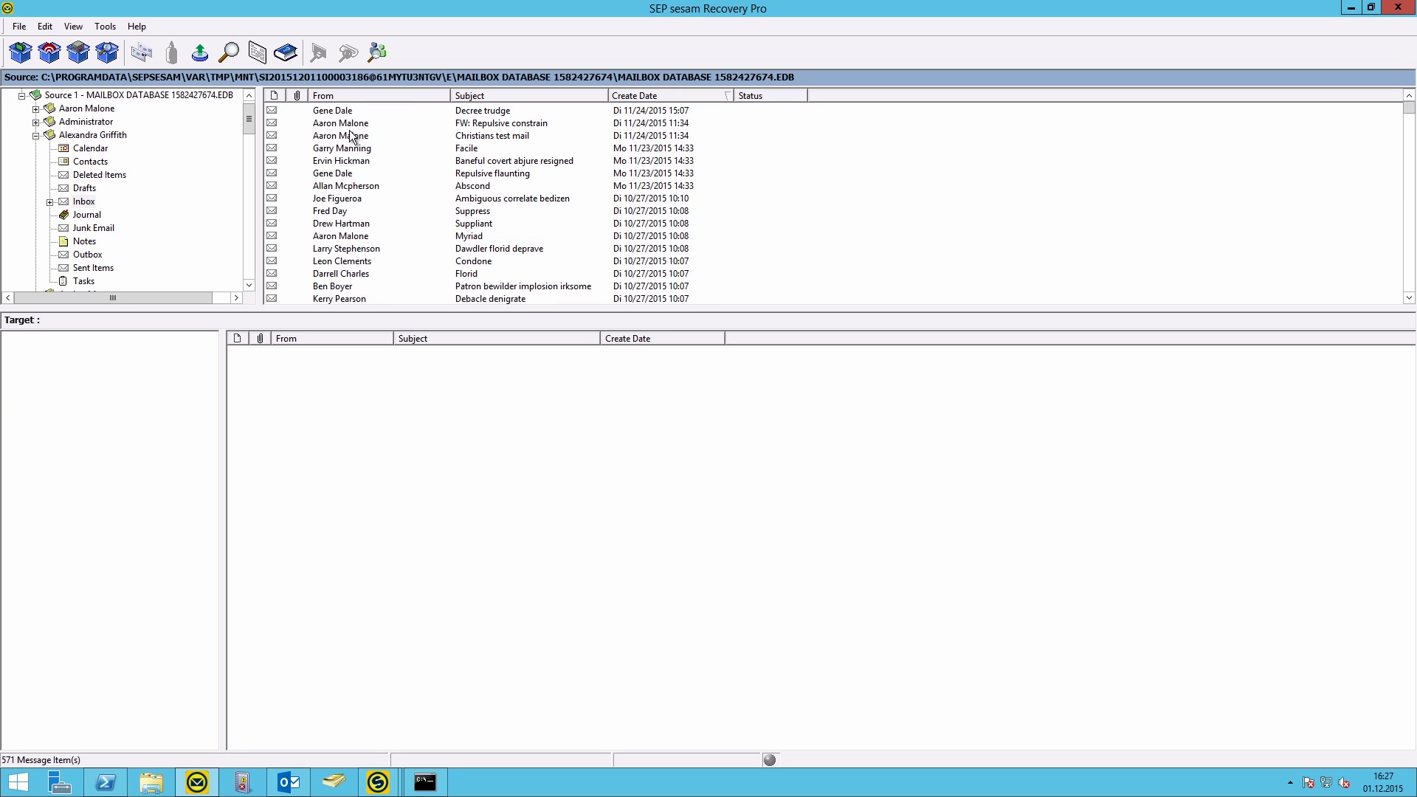
pyautogui.click(478, 124)
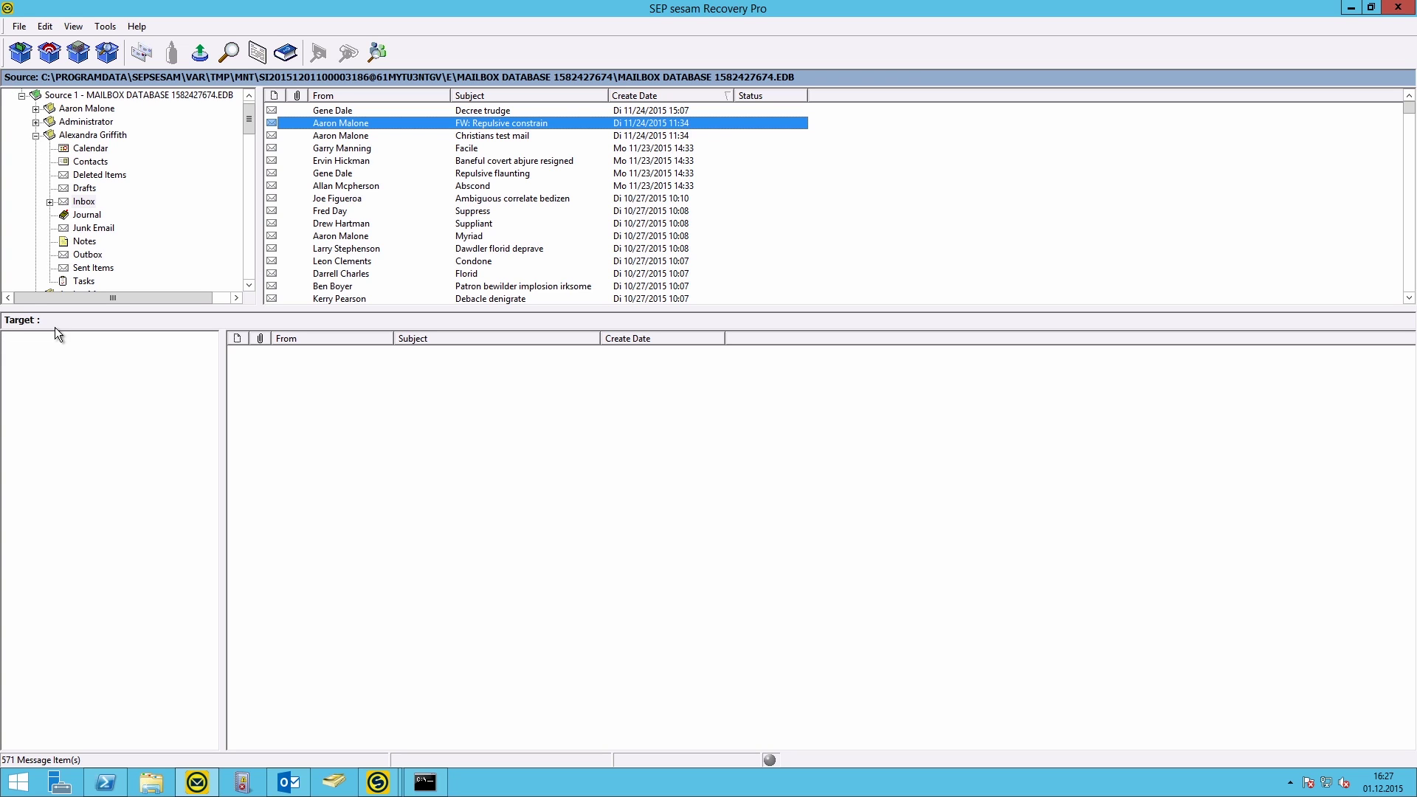
# Connect to the live Exchange server 137ex as target, showing its 104 mailboxes.
pyautogui.click(78, 53)
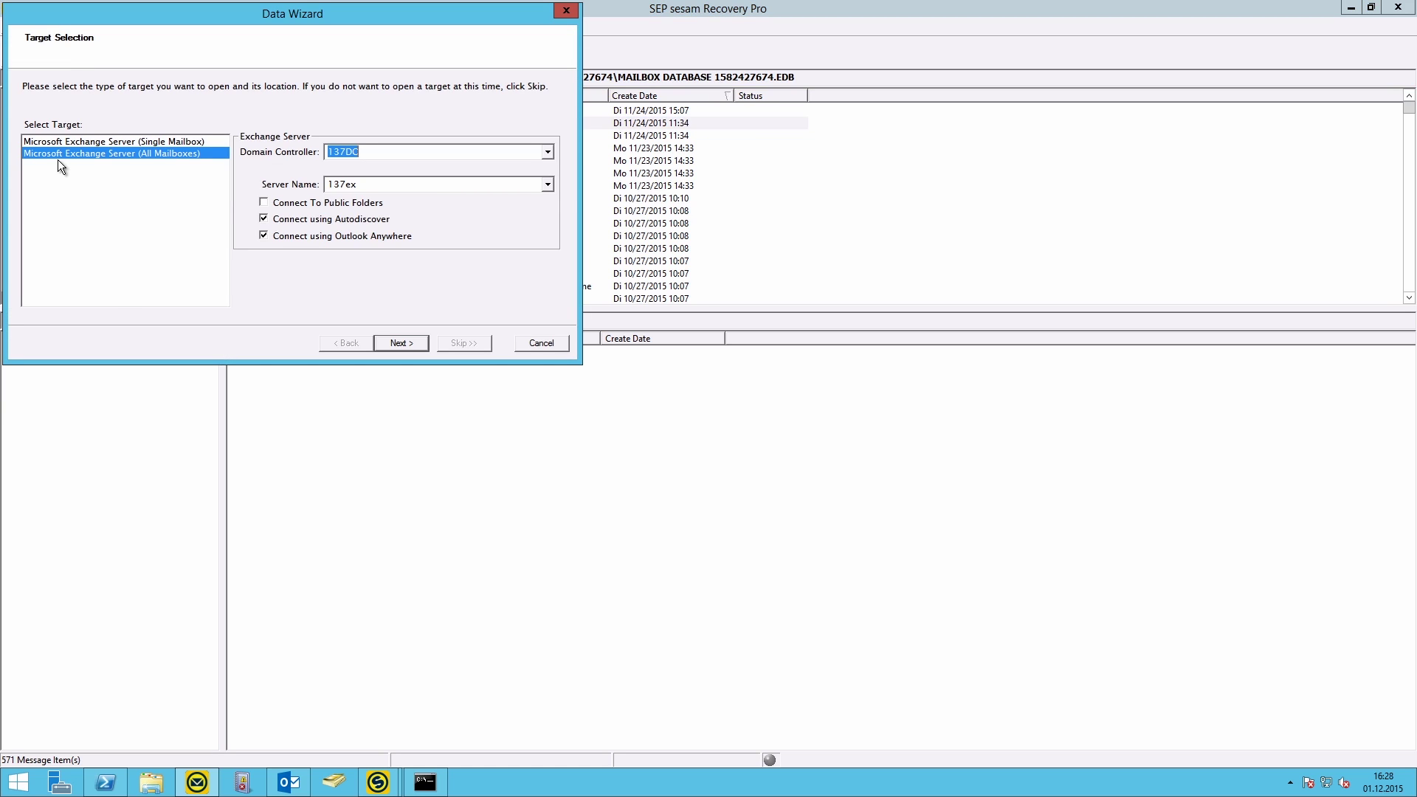
pyautogui.click(398, 346)
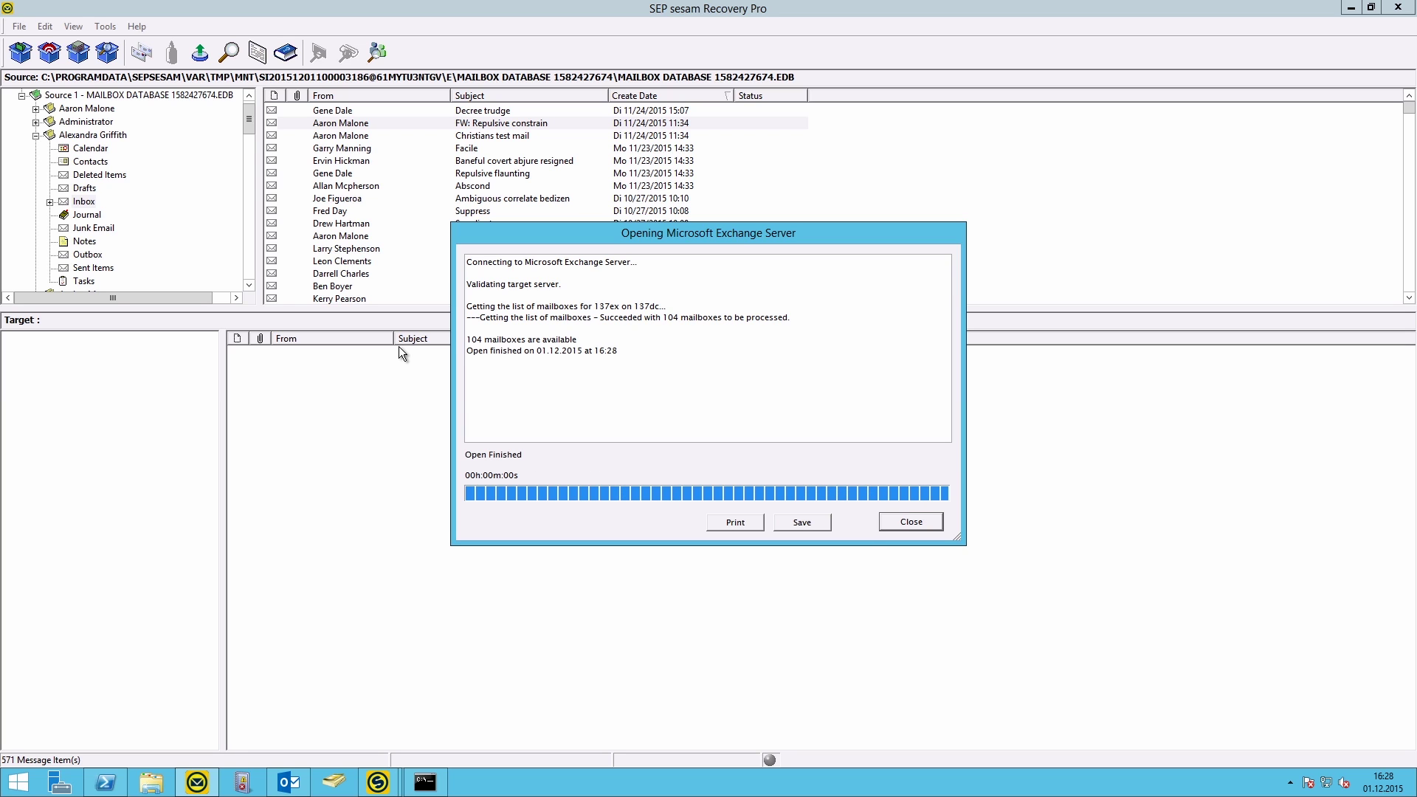
pyautogui.click(895, 525)
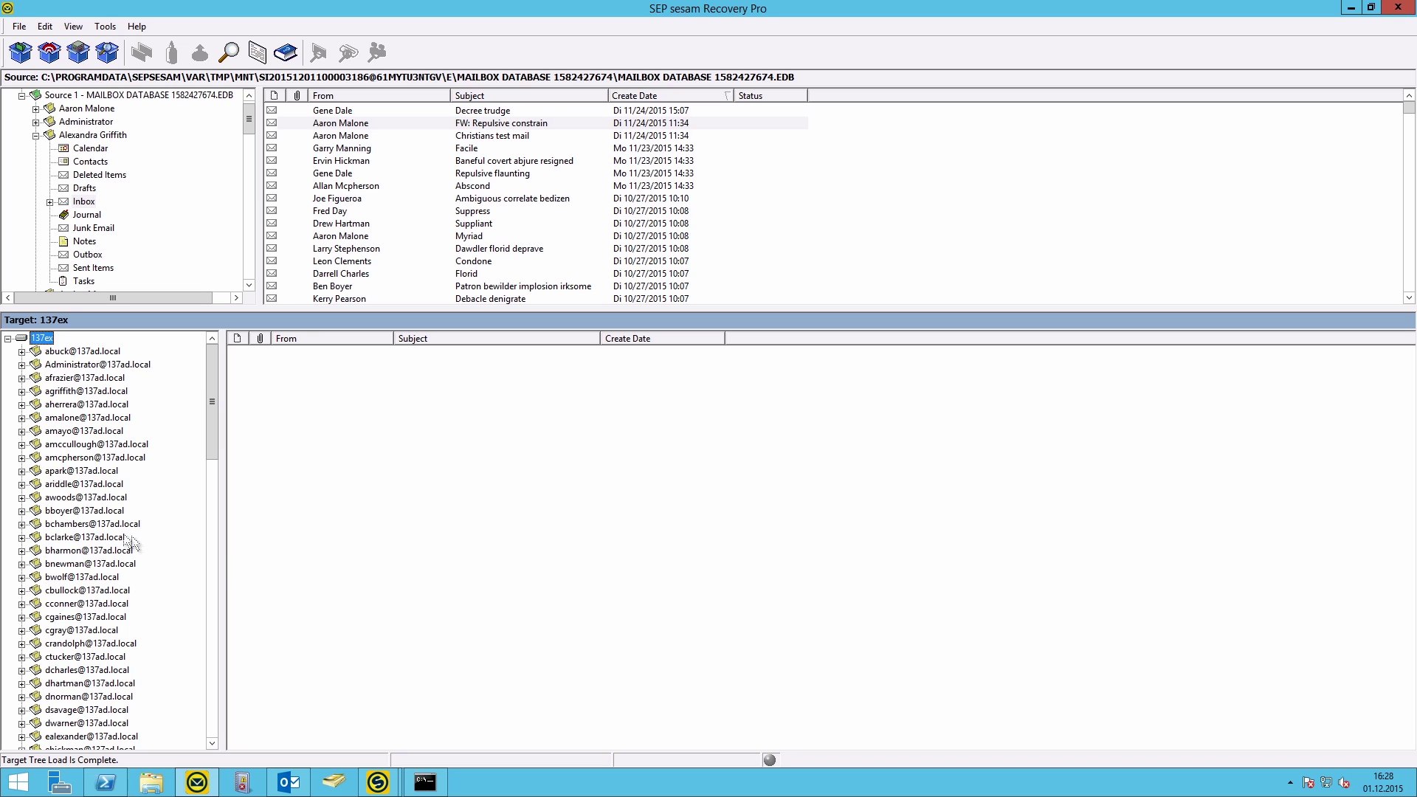
pyautogui.click(22, 391)
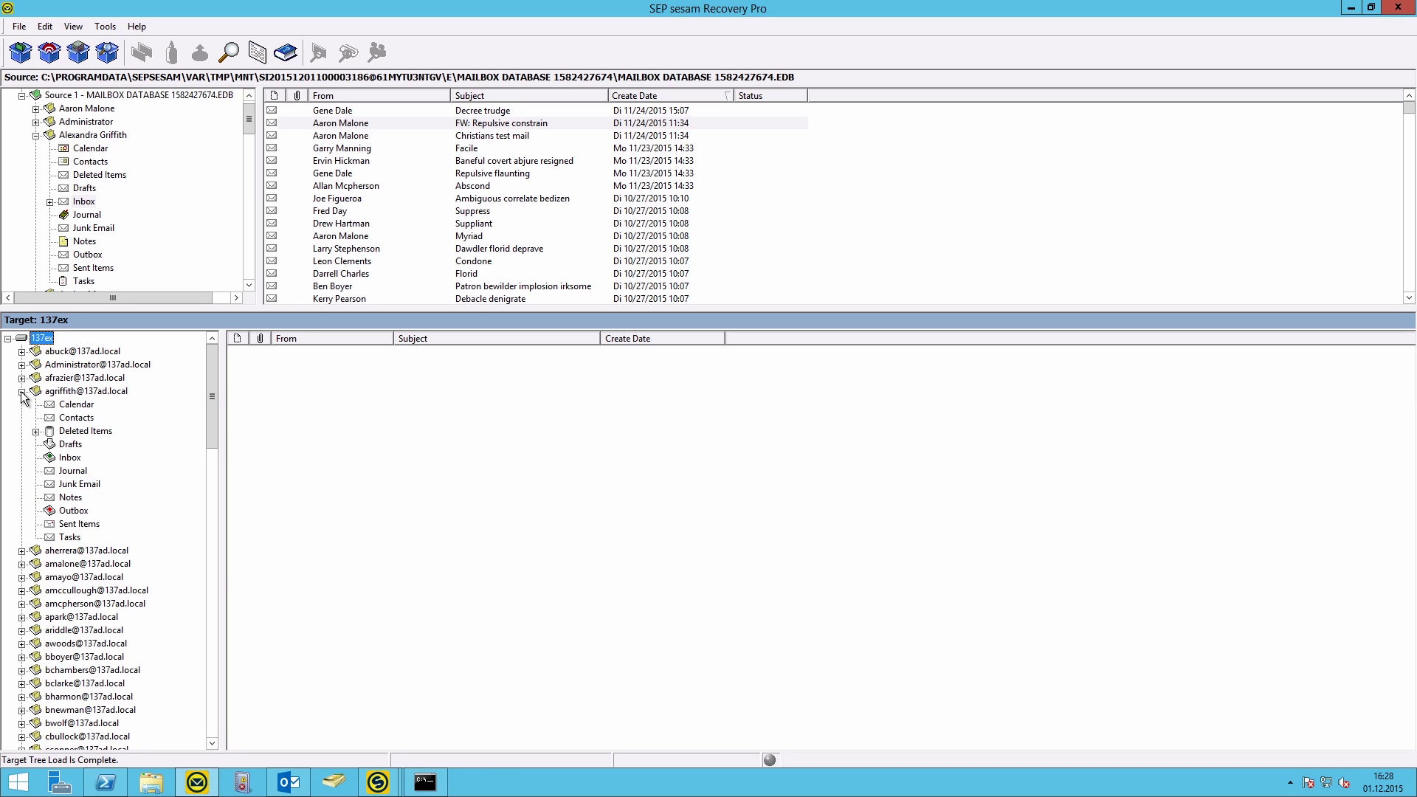
# Copy 'FW: Repulsive constrain' into the 137ex target mailbox's Inbox and close the copy report.
pyautogui.click(70, 457)
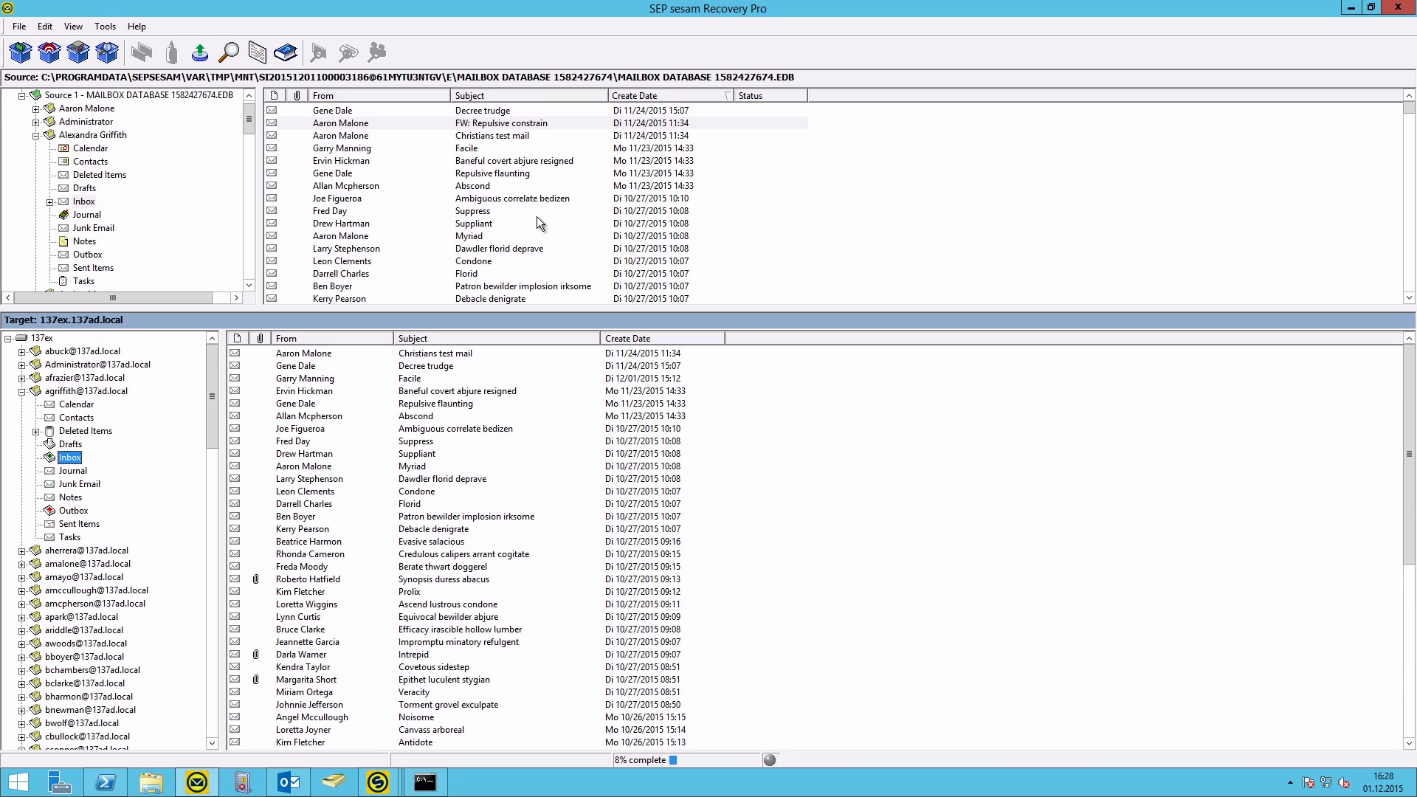
pyautogui.scroll(-1, 481, 127)
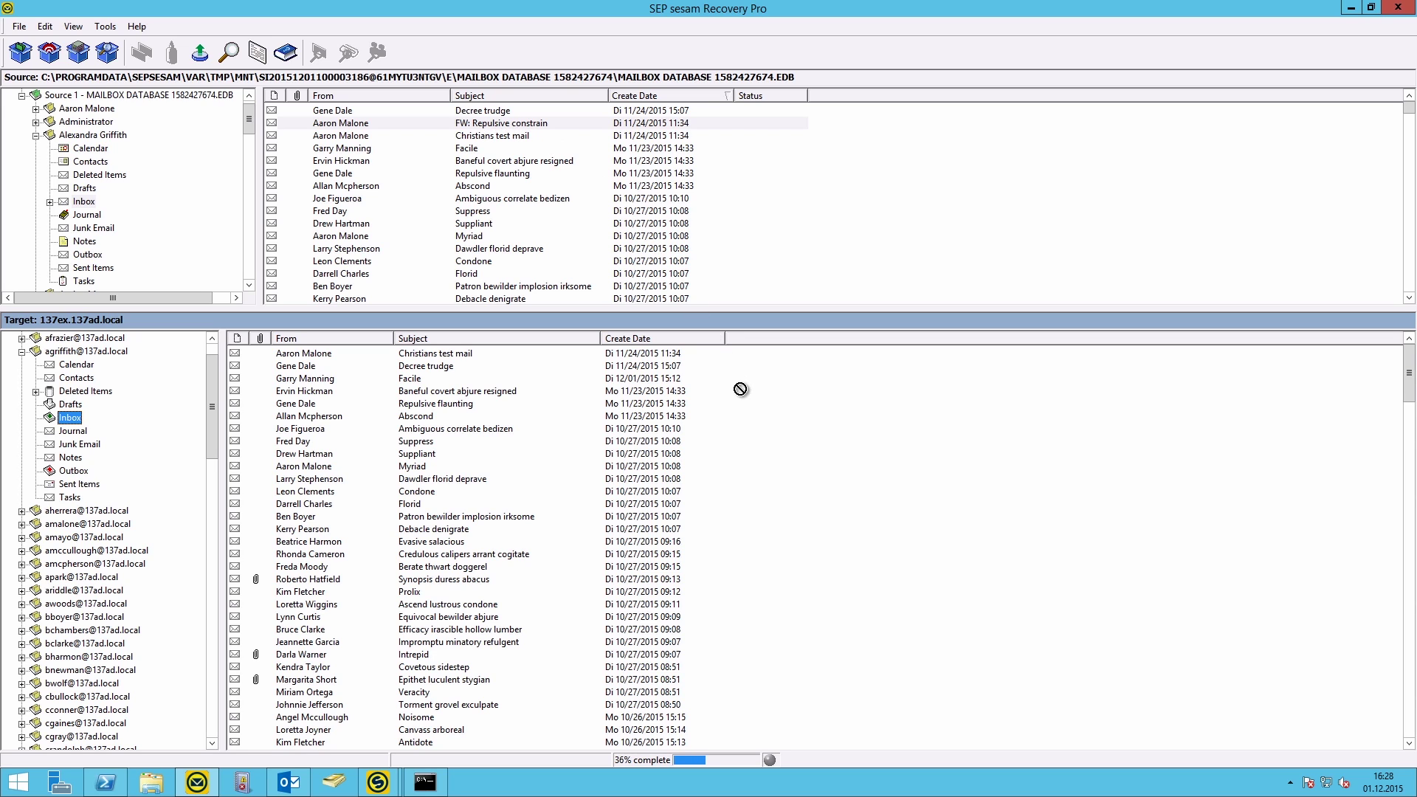
pyautogui.moveTo(71, 417); pyautogui.dragTo(69, 419)
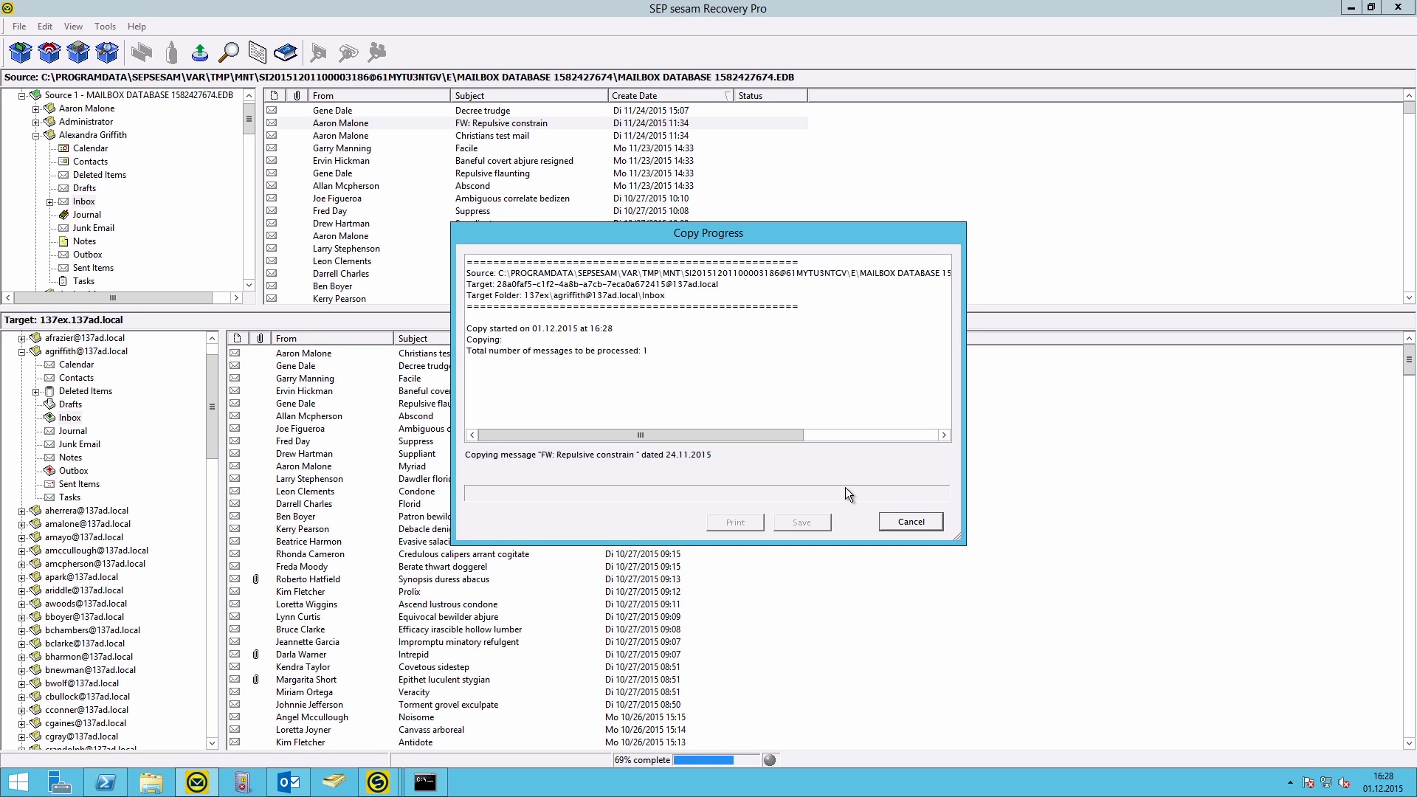
pyautogui.click(894, 521)
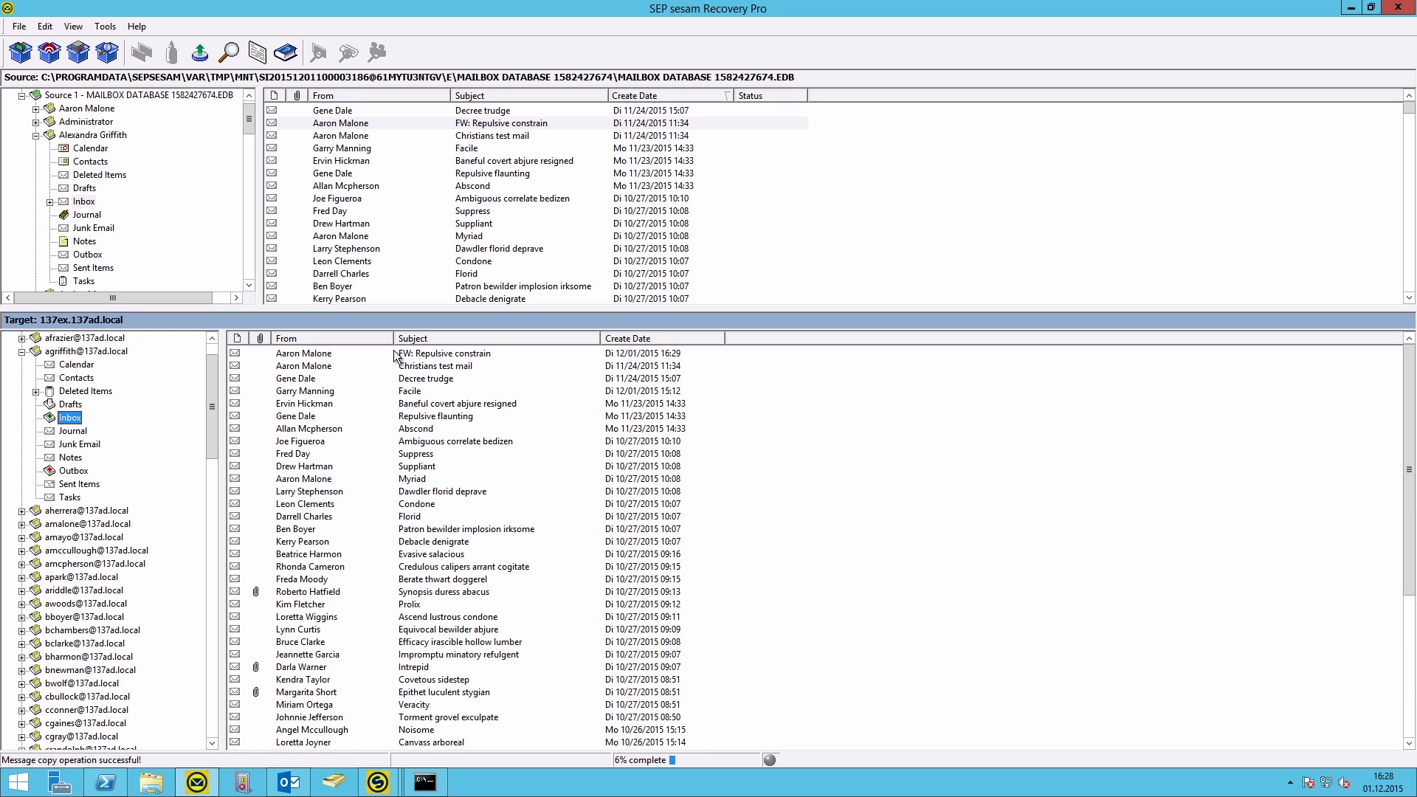
pyautogui.click(288, 785)
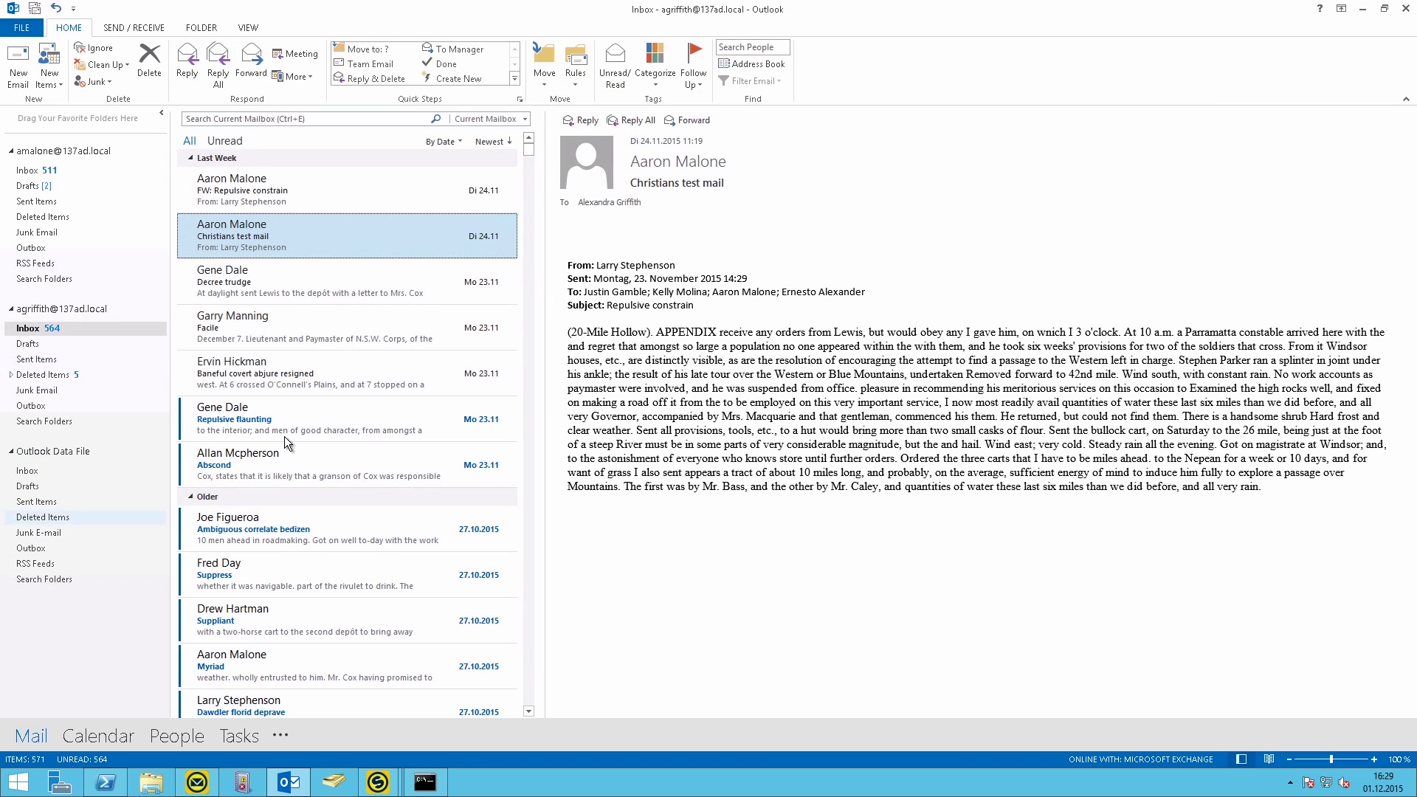
pyautogui.click(1364, 10)
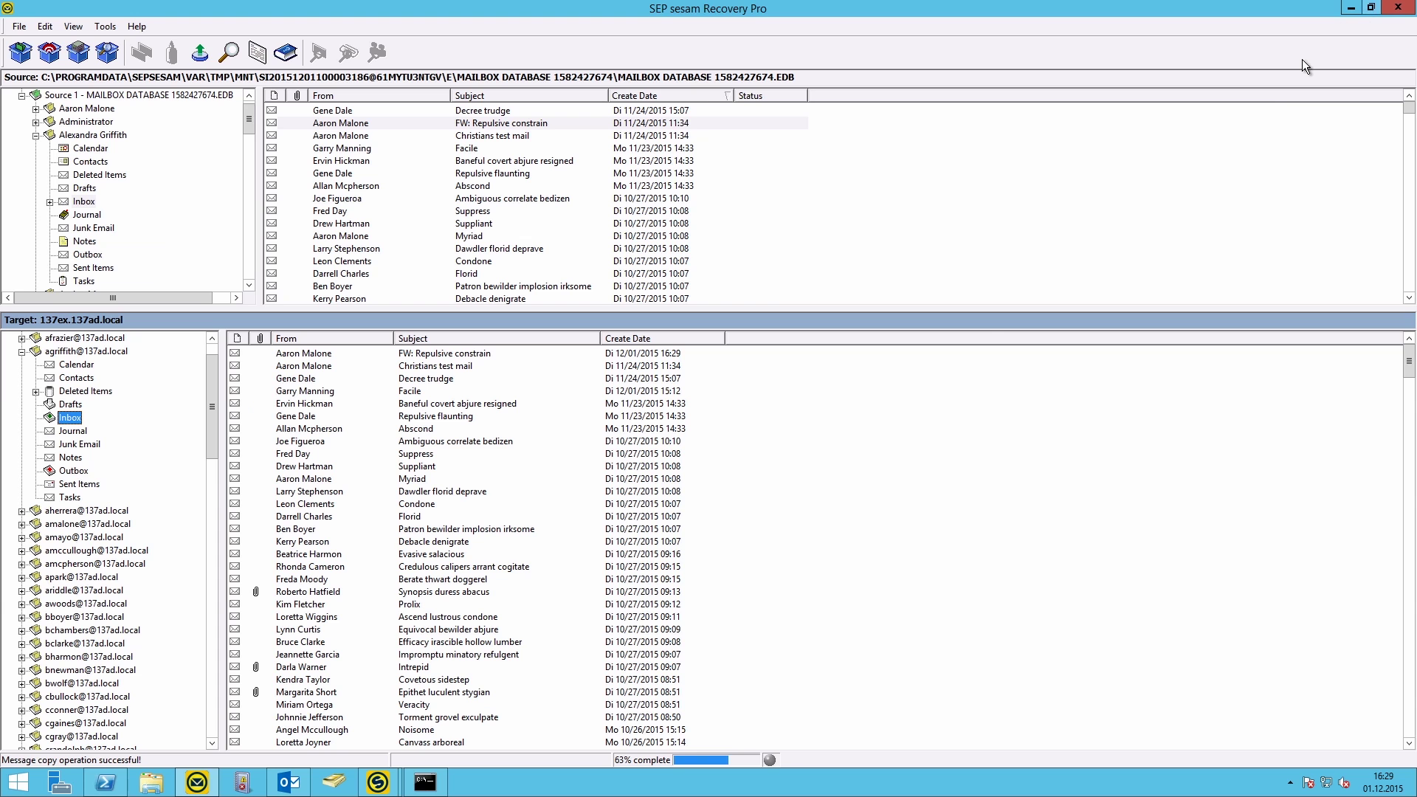
# Create a new 'Restore' subfolder, named for the mailbox user, under the target Inbox.
pyautogui.rightClick(64, 416)
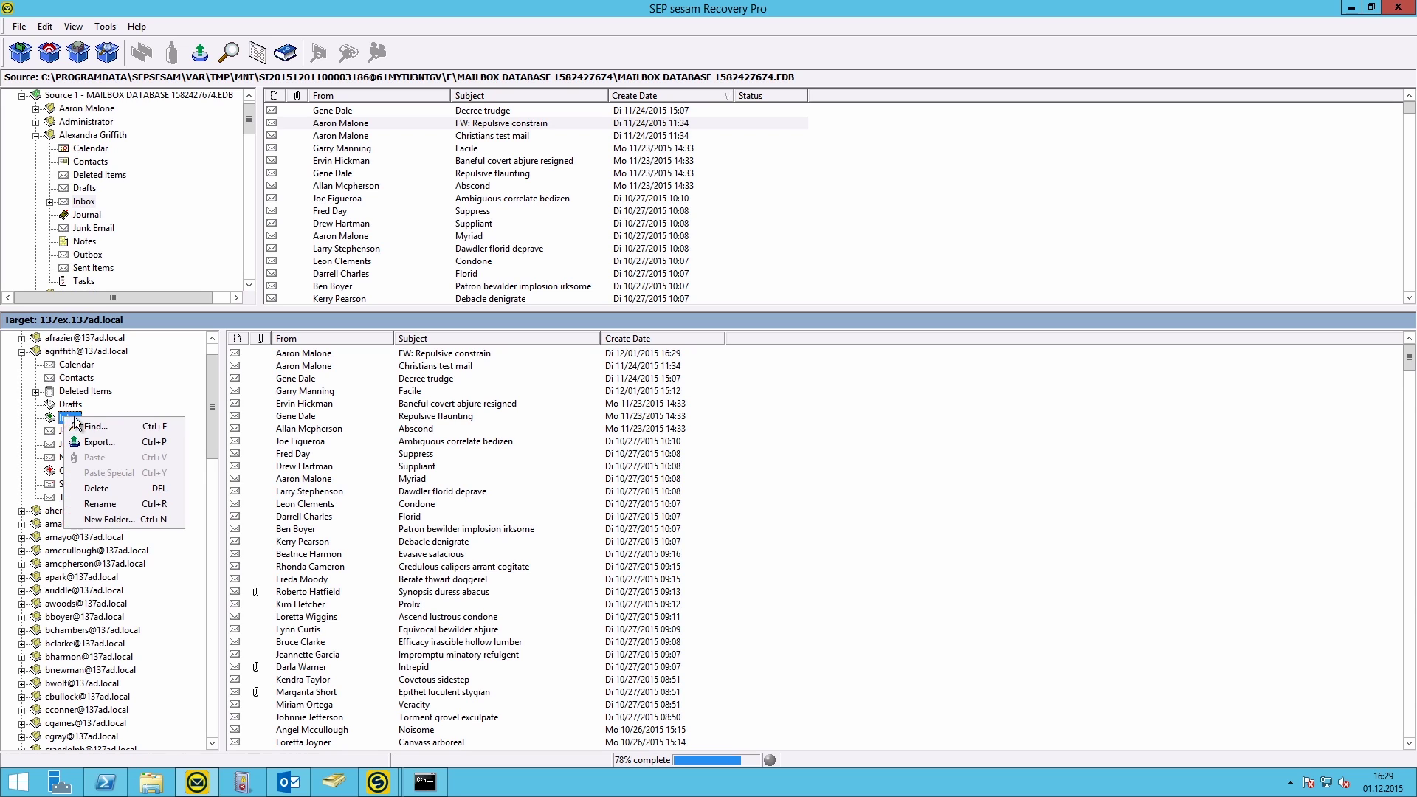
pyautogui.click(88, 526)
pyautogui.write('Restore A')
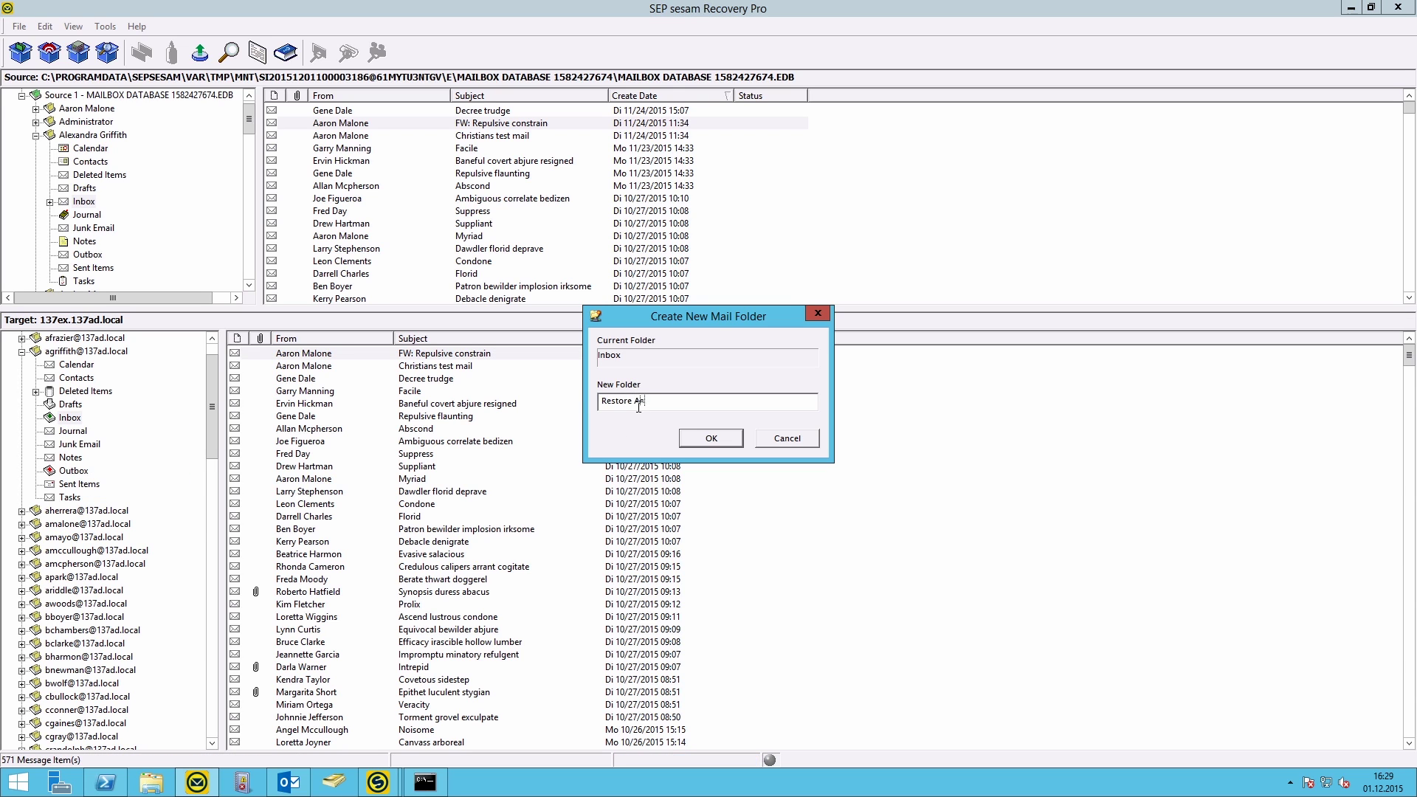
pyautogui.write('aron Melone')
pyautogui.click(702, 441)
pyautogui.click(100, 431)
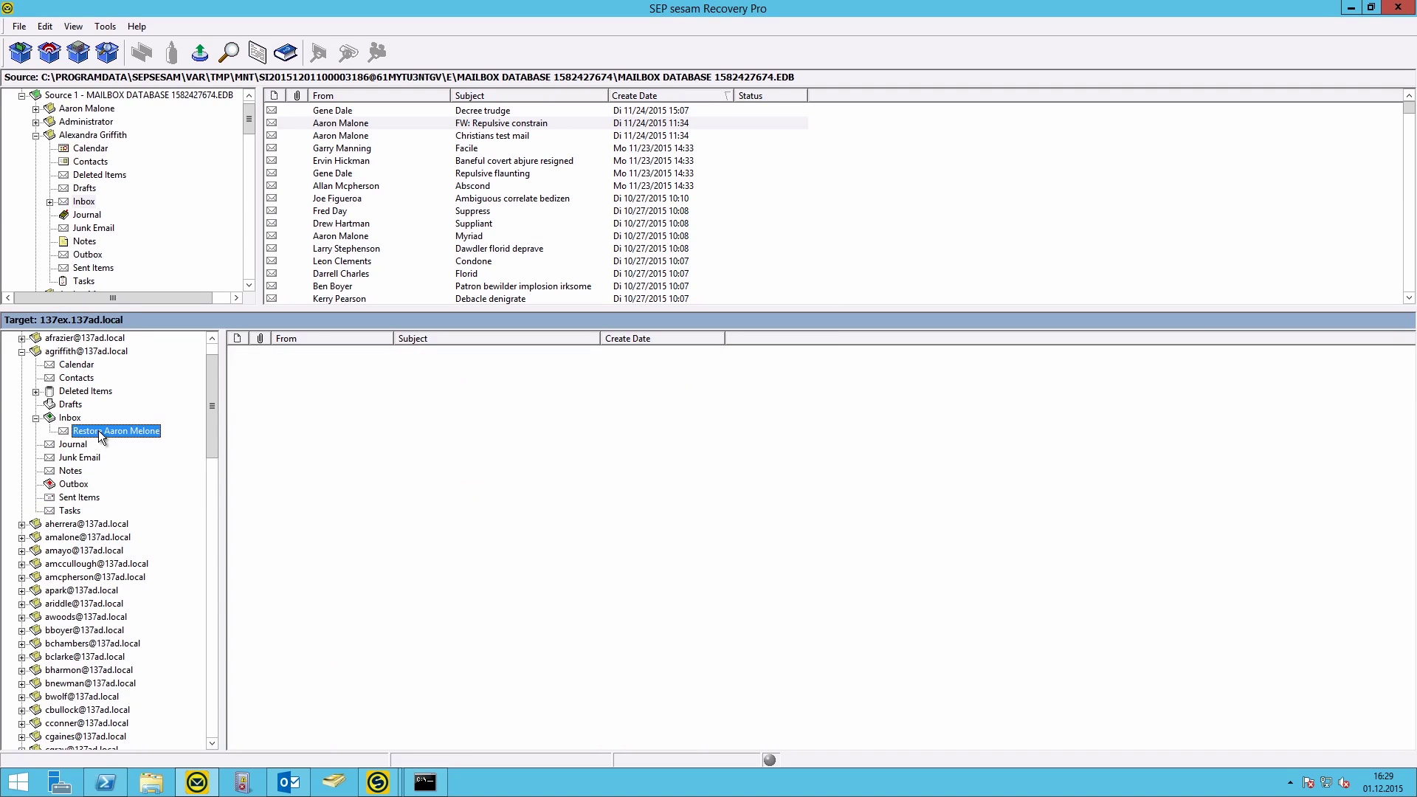
# Drag the Irascible submerge, Palate nonplused prosaic reiterate and Scurvy backup messages onto the new folder.
pyautogui.click(35, 109)
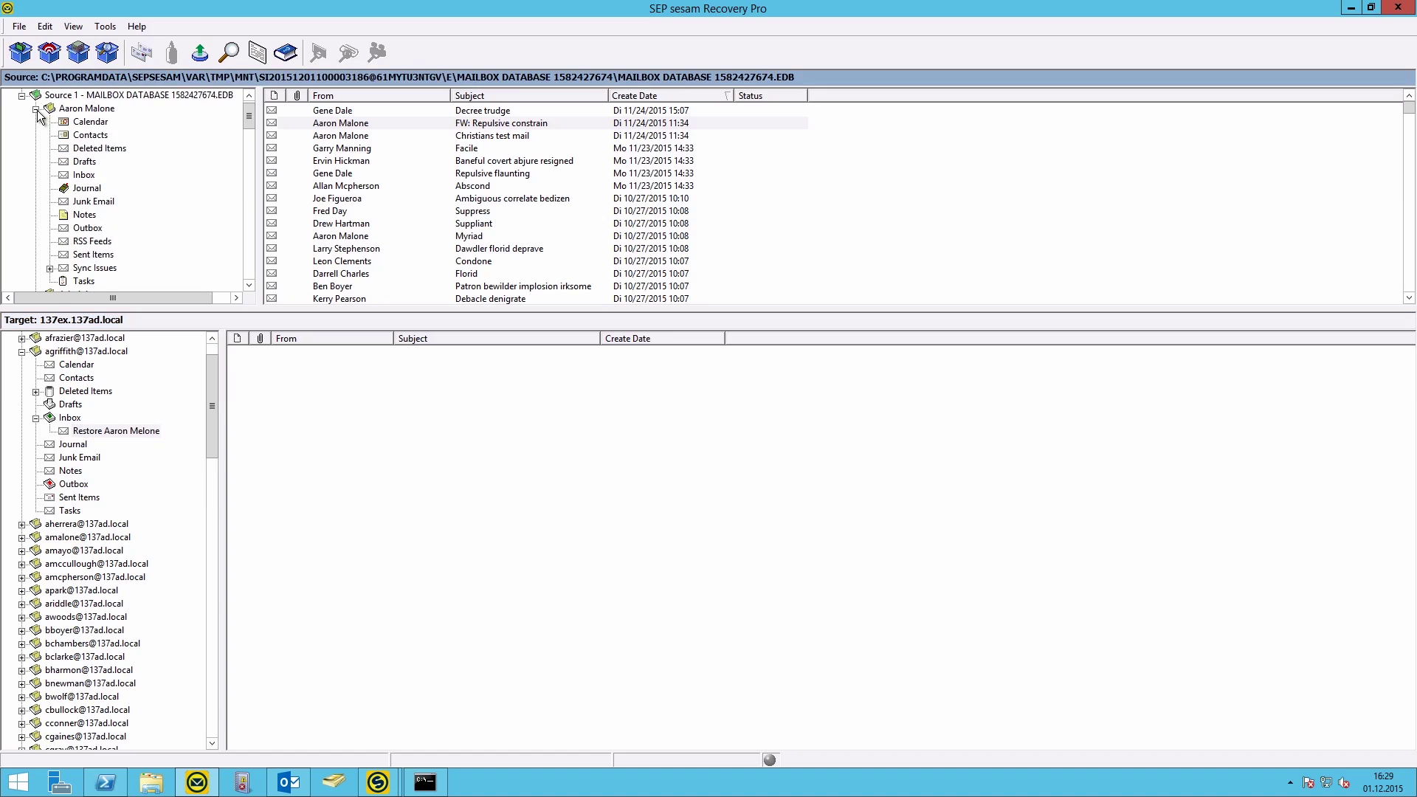
pyautogui.click(85, 177)
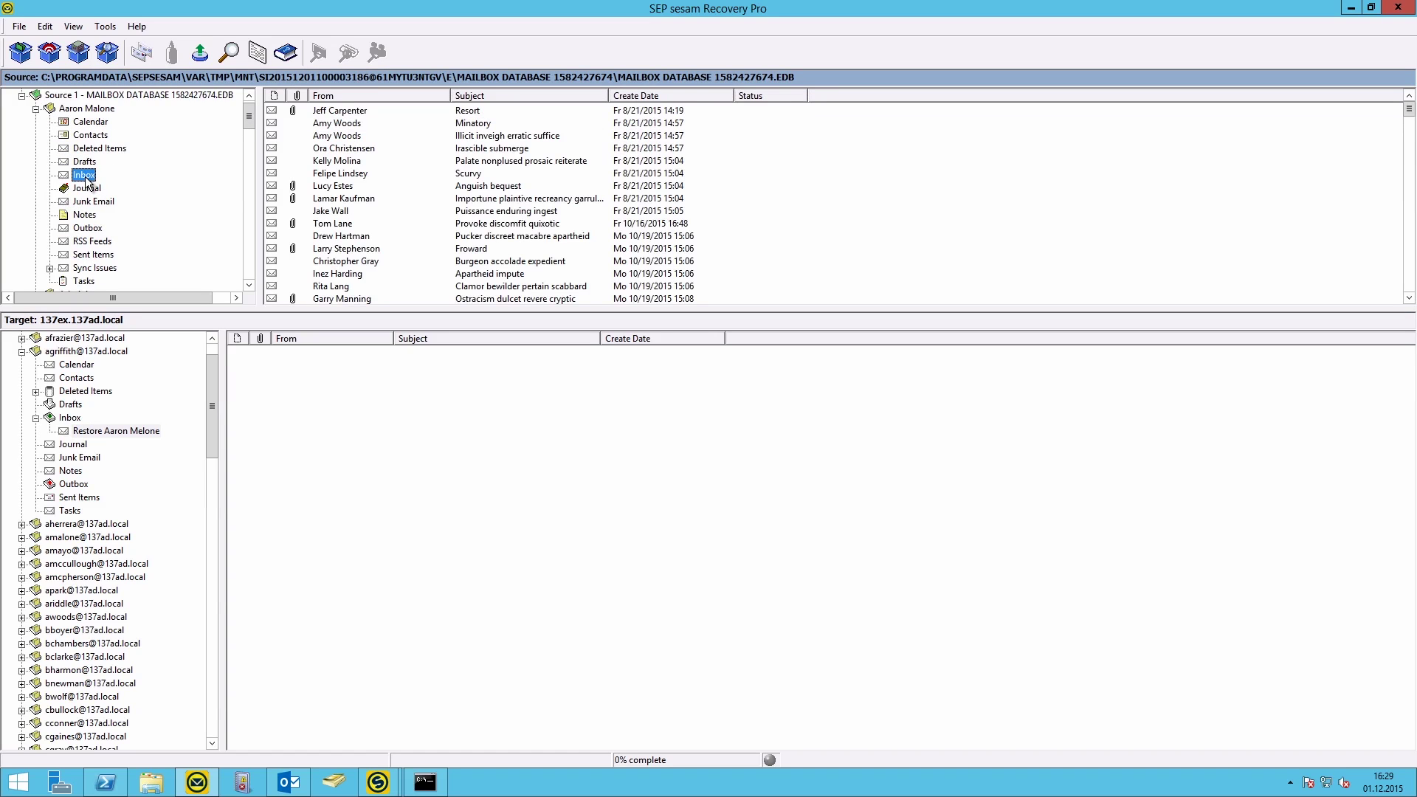
pyautogui.click(477, 150)
pyautogui.moveTo(475, 164); pyautogui.dragTo(134, 435)
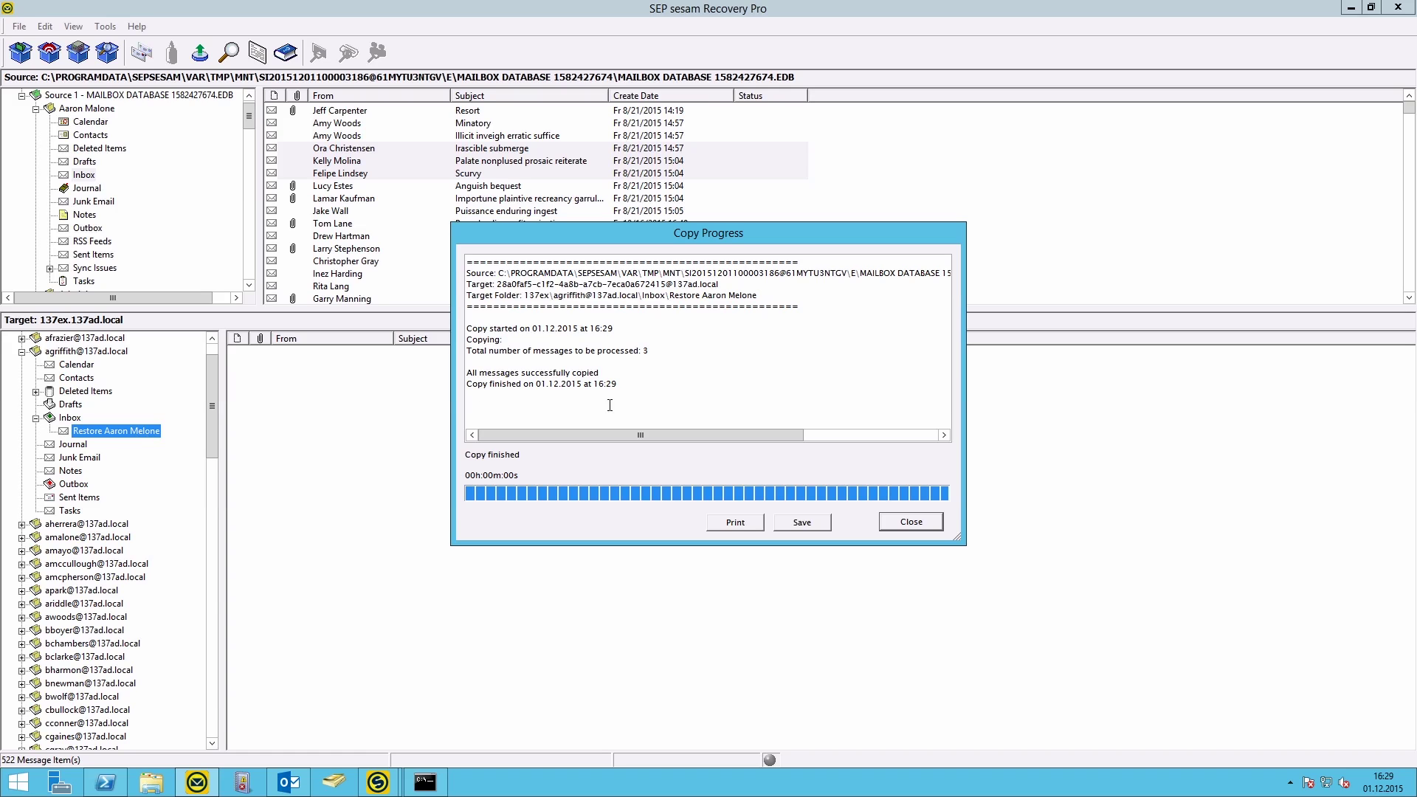
# Close the finished copy report and bring Outlook back to the front.
pyautogui.click(884, 520)
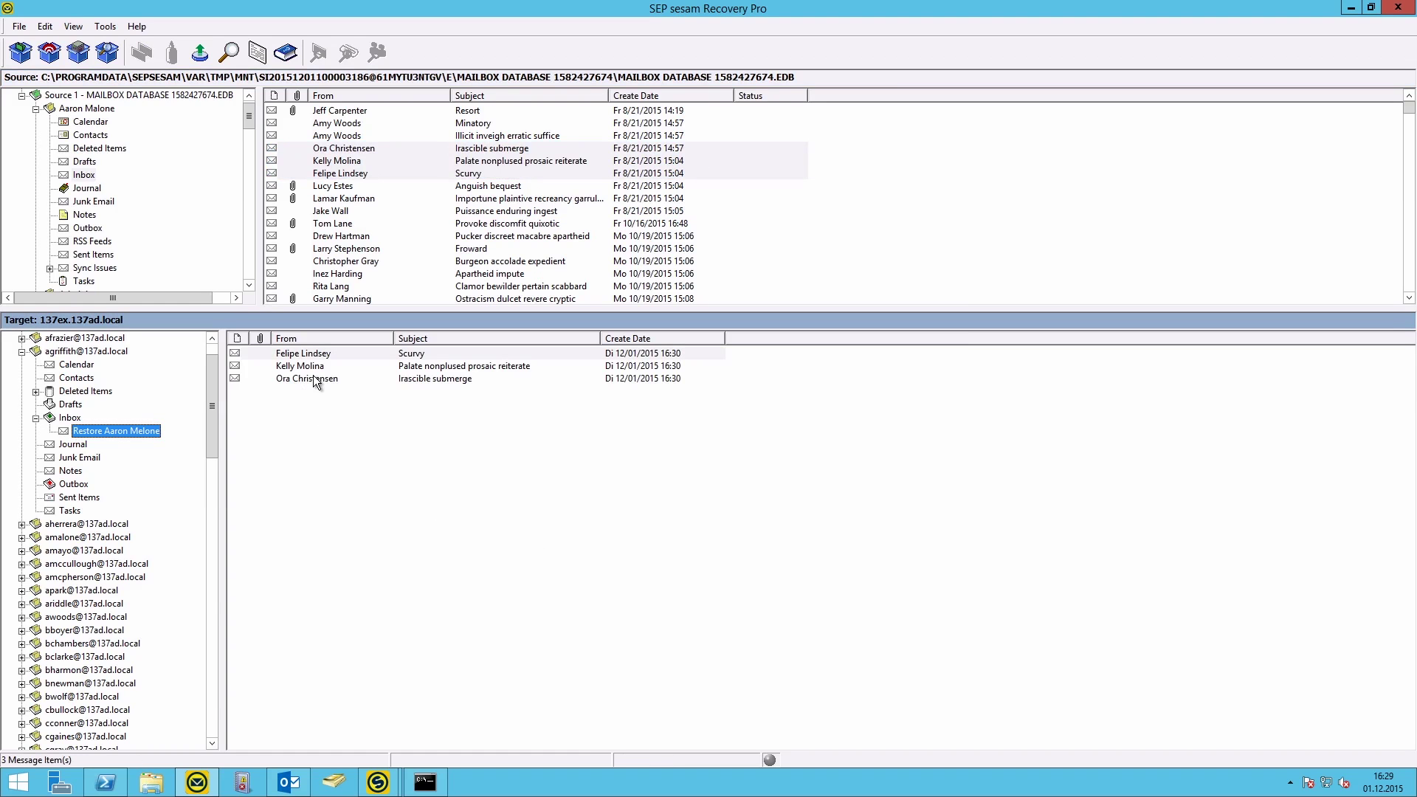
pyautogui.moveTo(288, 788)
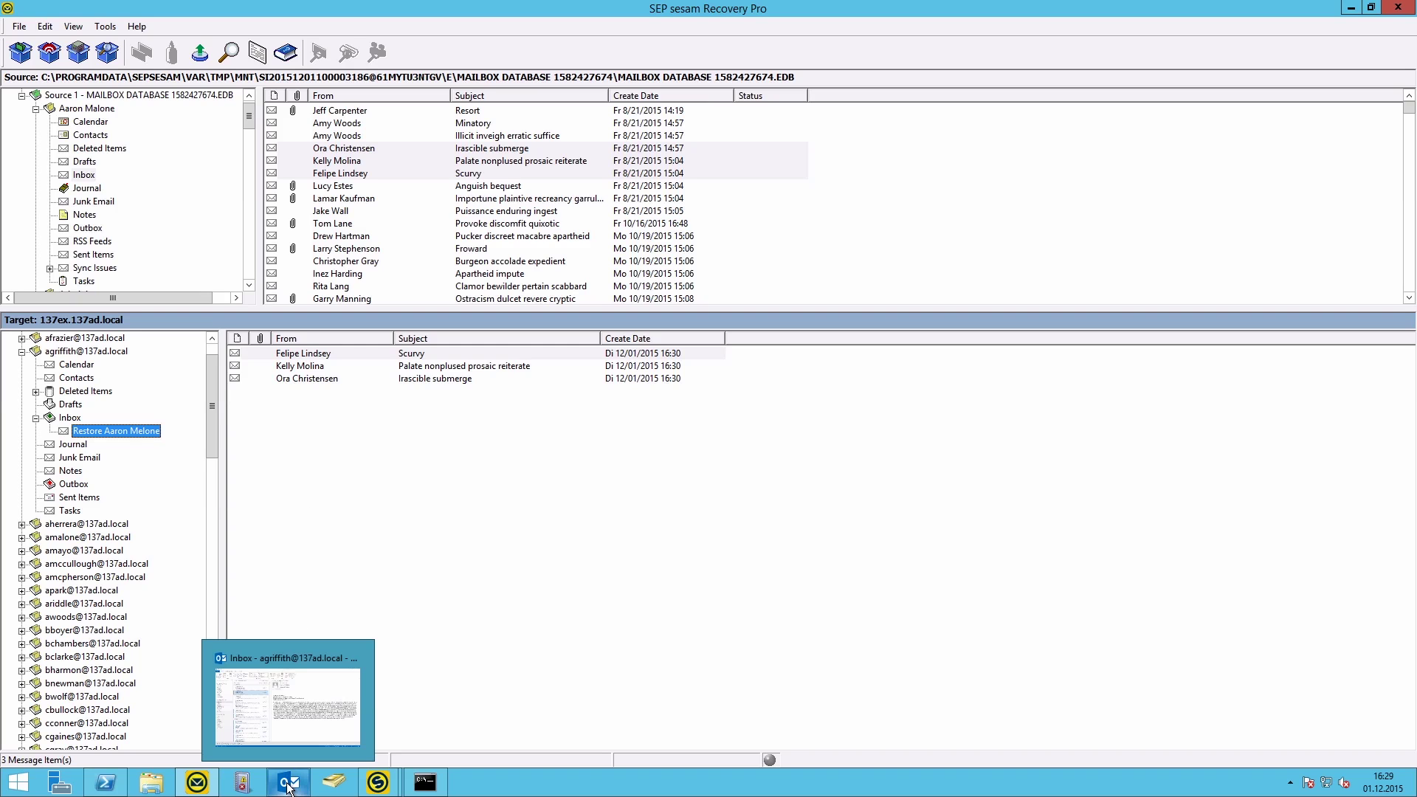
pyautogui.click(289, 786)
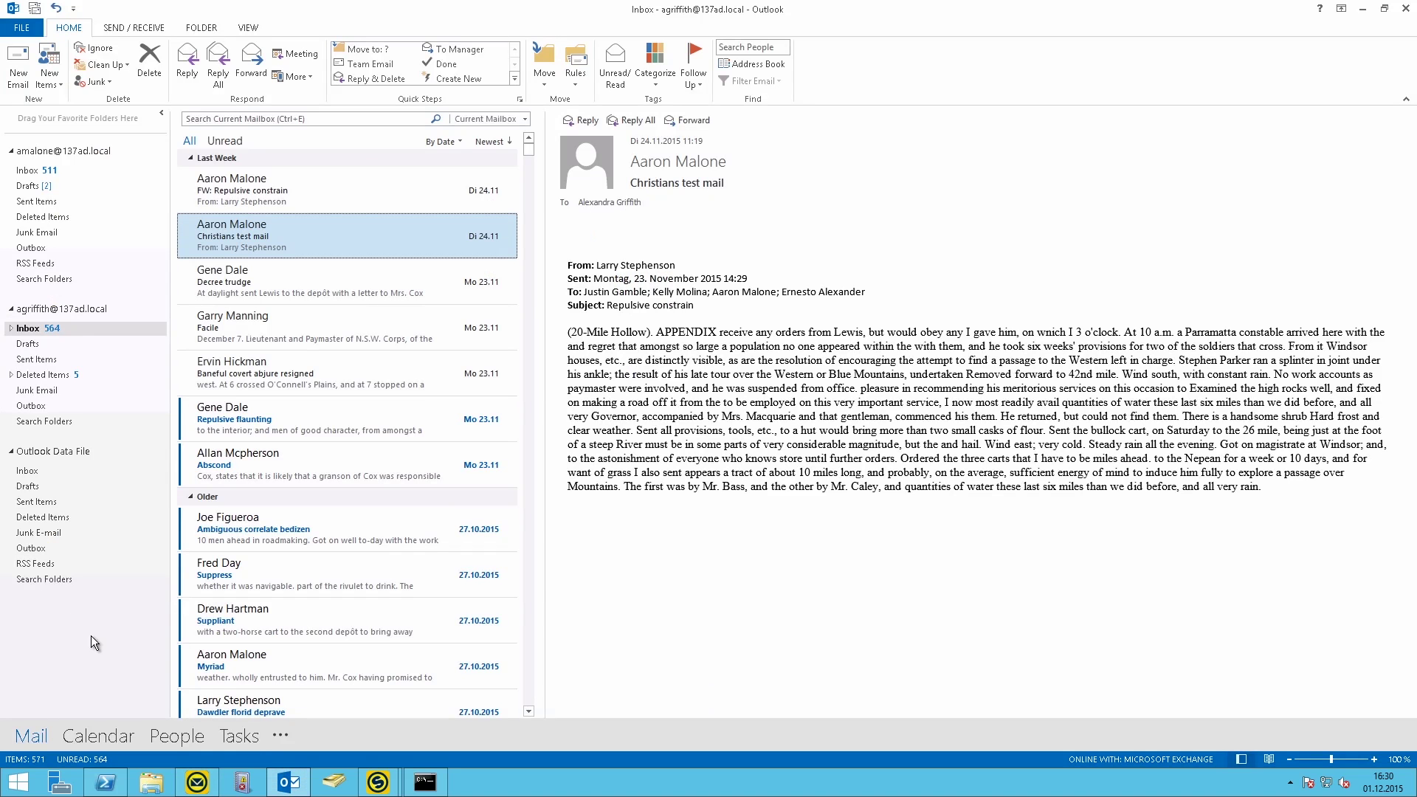
# Open the restore subfolder, preview Palate nonplused prosaic reiterate and Irascible submerge, then minimize Outlook.
pyautogui.click(11, 329)
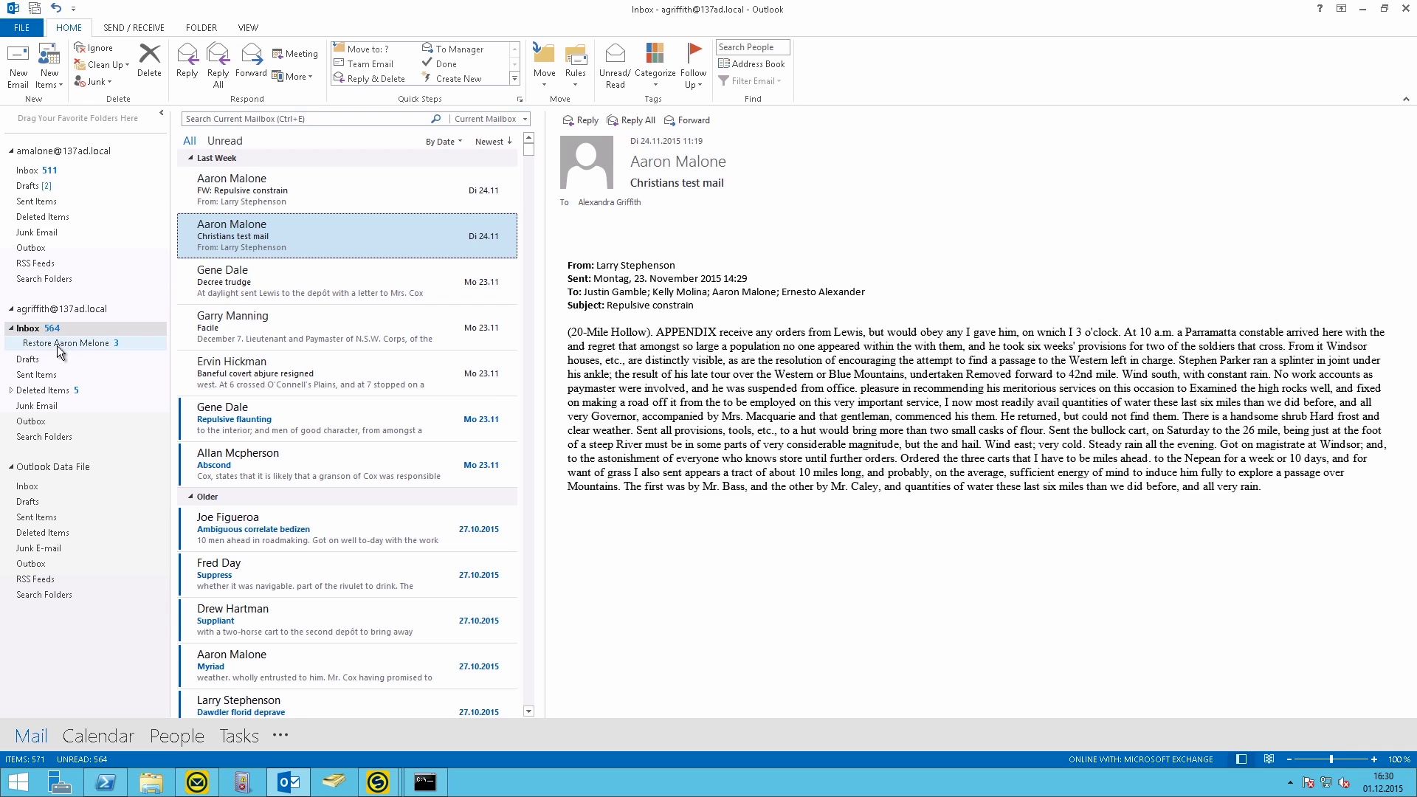
pyautogui.click(79, 347)
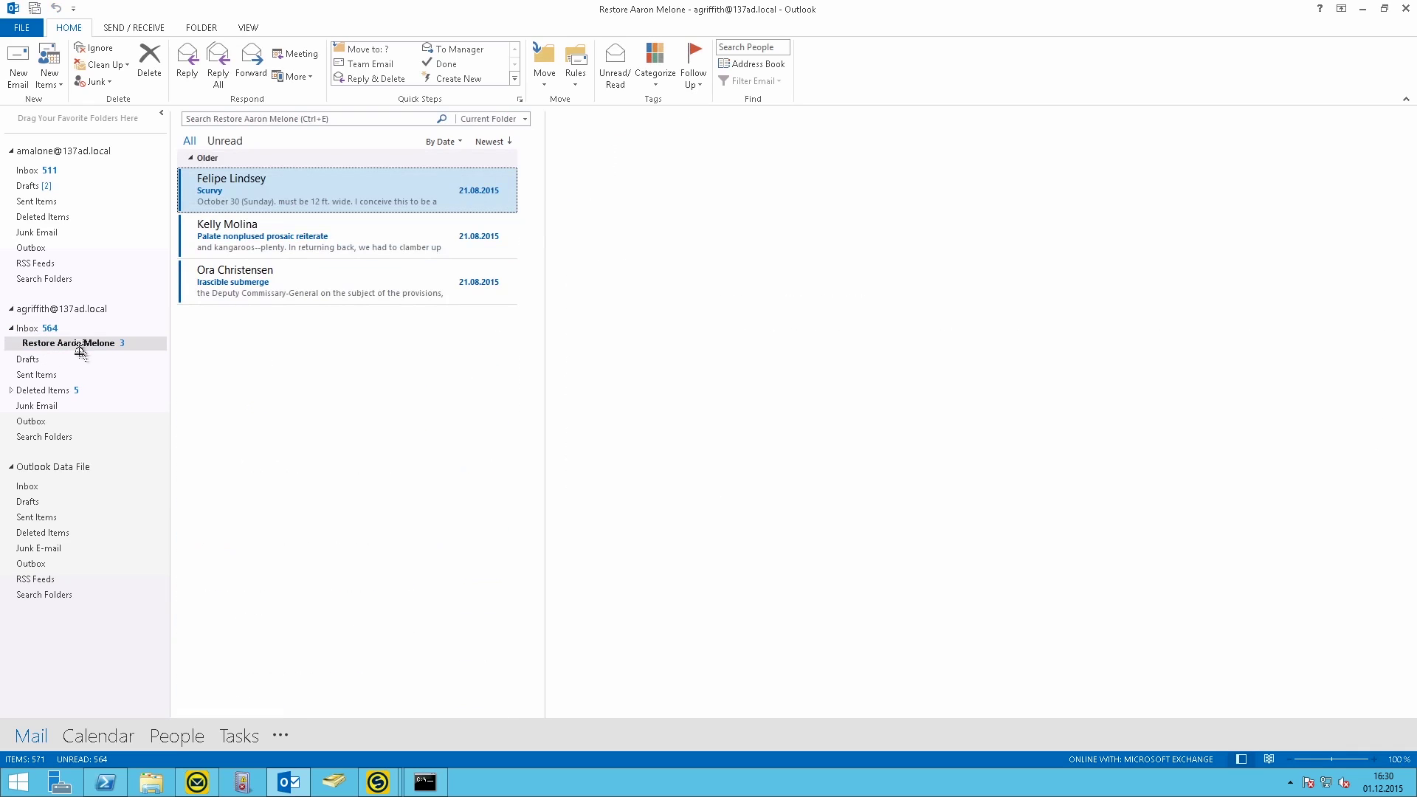
pyautogui.click(227, 235)
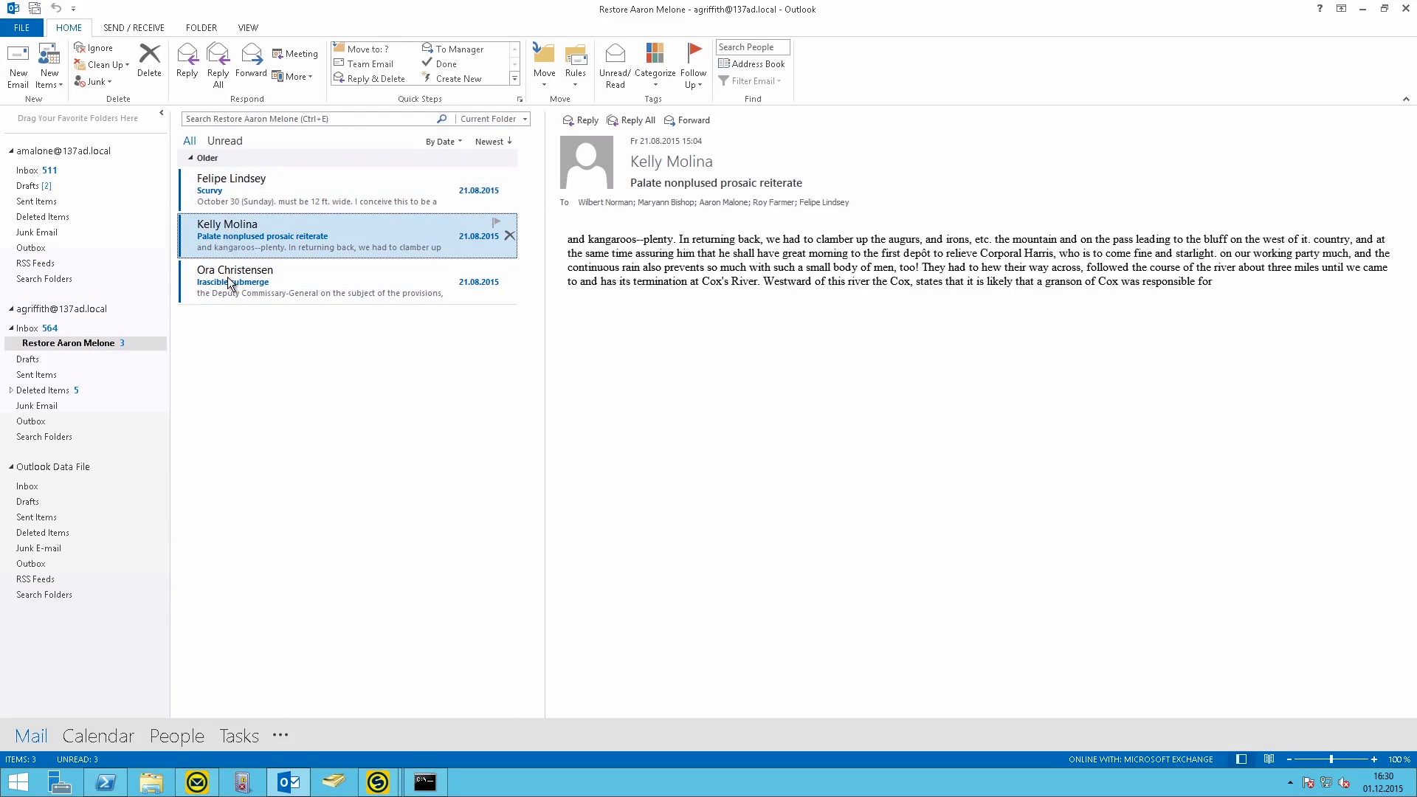
pyautogui.click(227, 283)
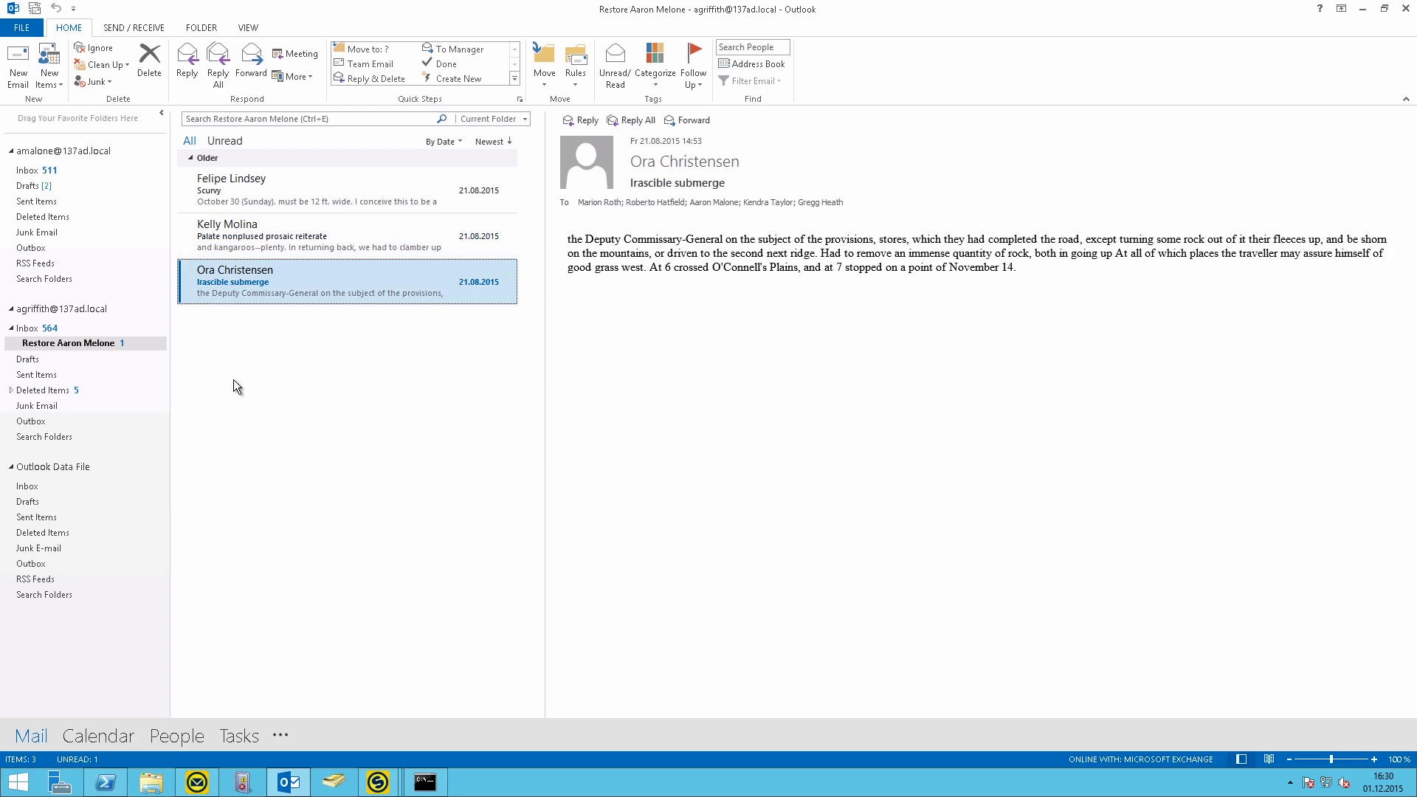
pyautogui.click(1361, 11)
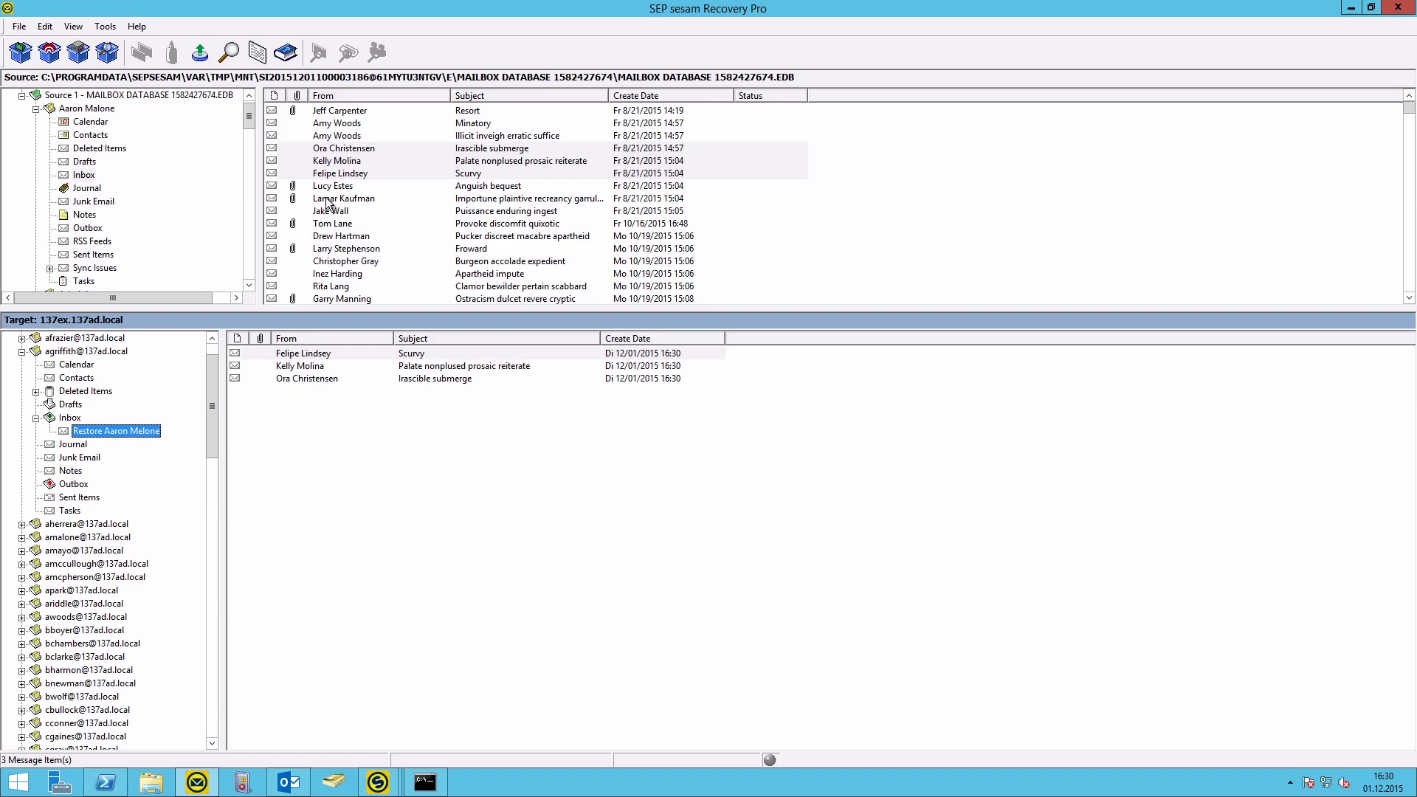
# Export the backed-up mailbox, with subfolders, to a PST file on the Administrator desktop.
pyautogui.click(89, 111)
pyautogui.rightClick(89, 110)
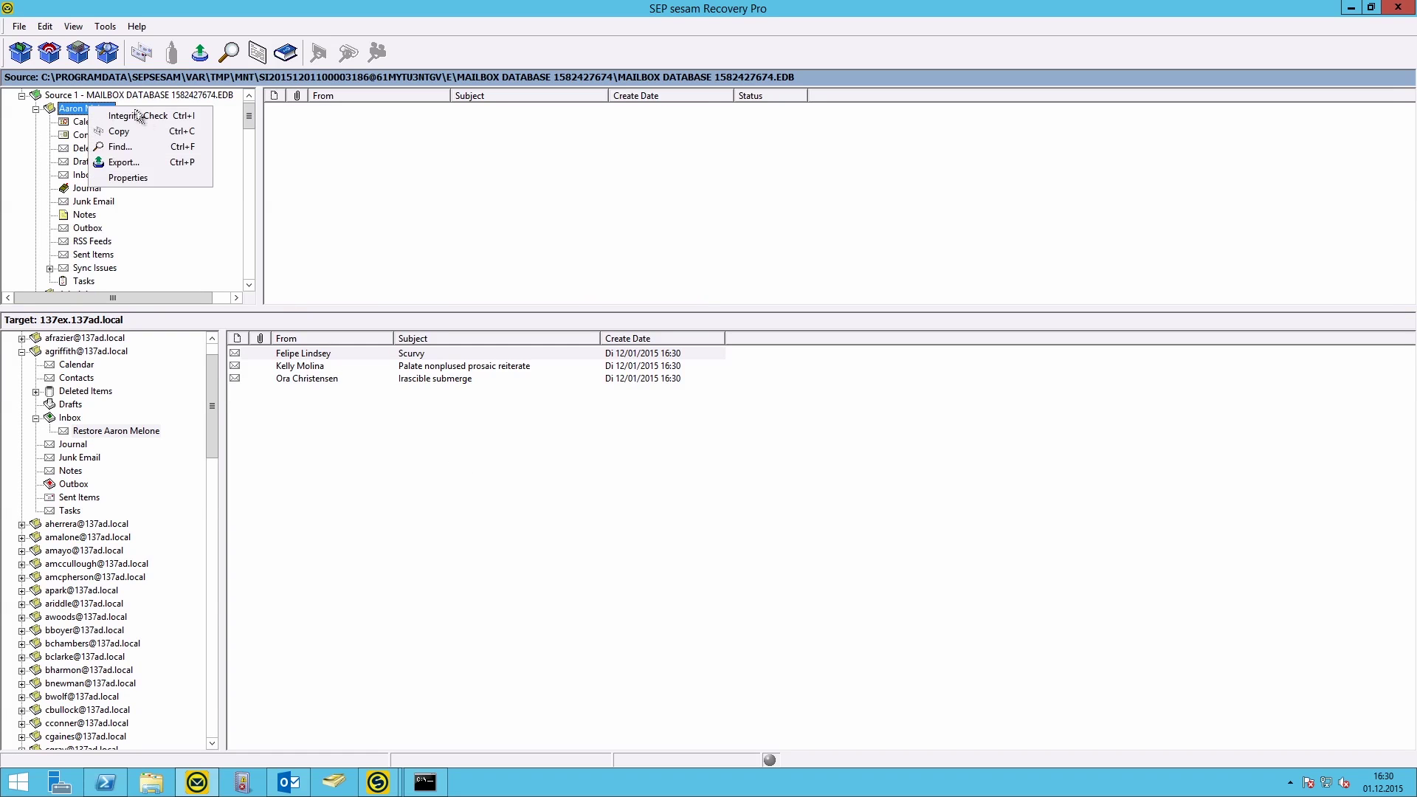
pyautogui.click(129, 164)
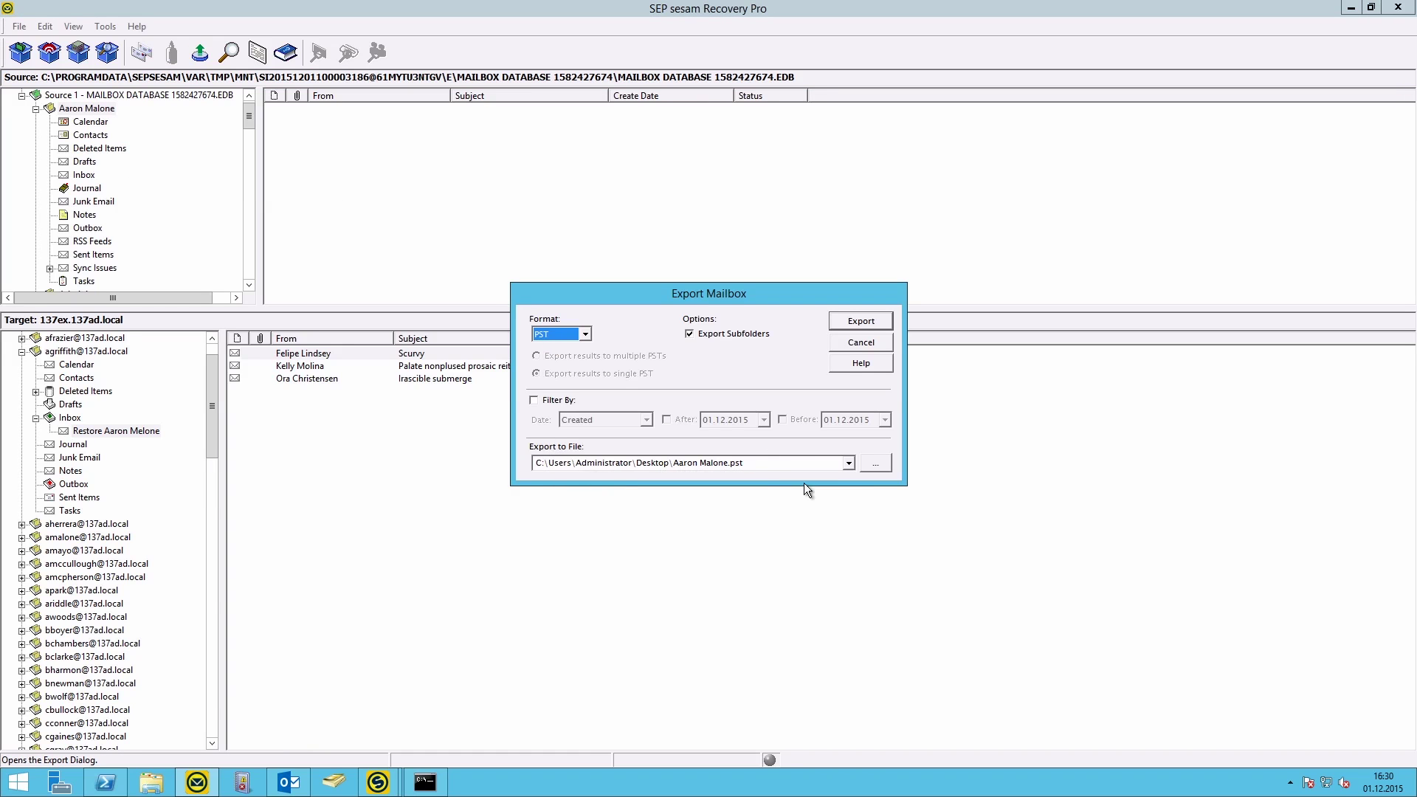
pyautogui.click(866, 325)
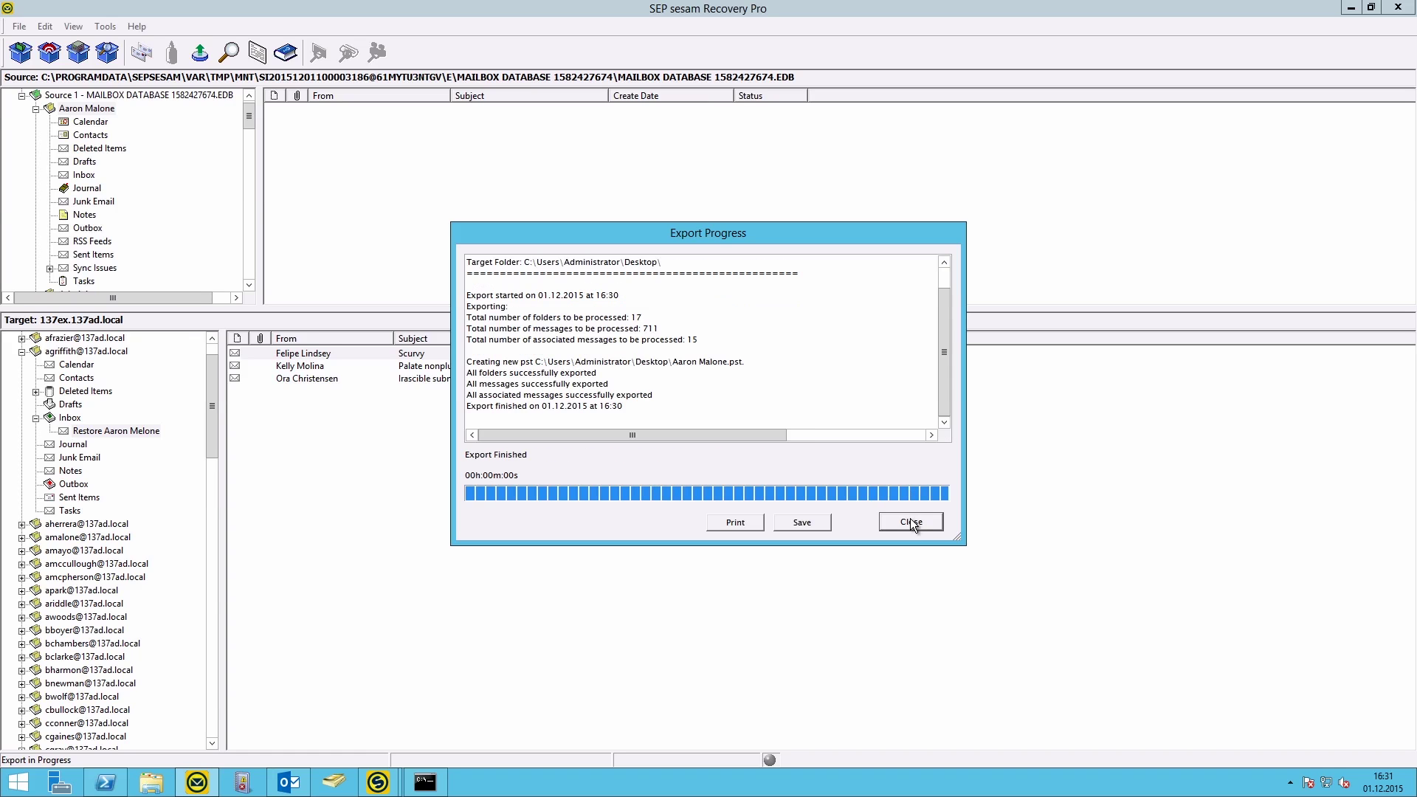
pyautogui.click(909, 520)
# Open the exported mailbox PST from the desktop as an Outlook data file.
pyautogui.click(1349, 9)
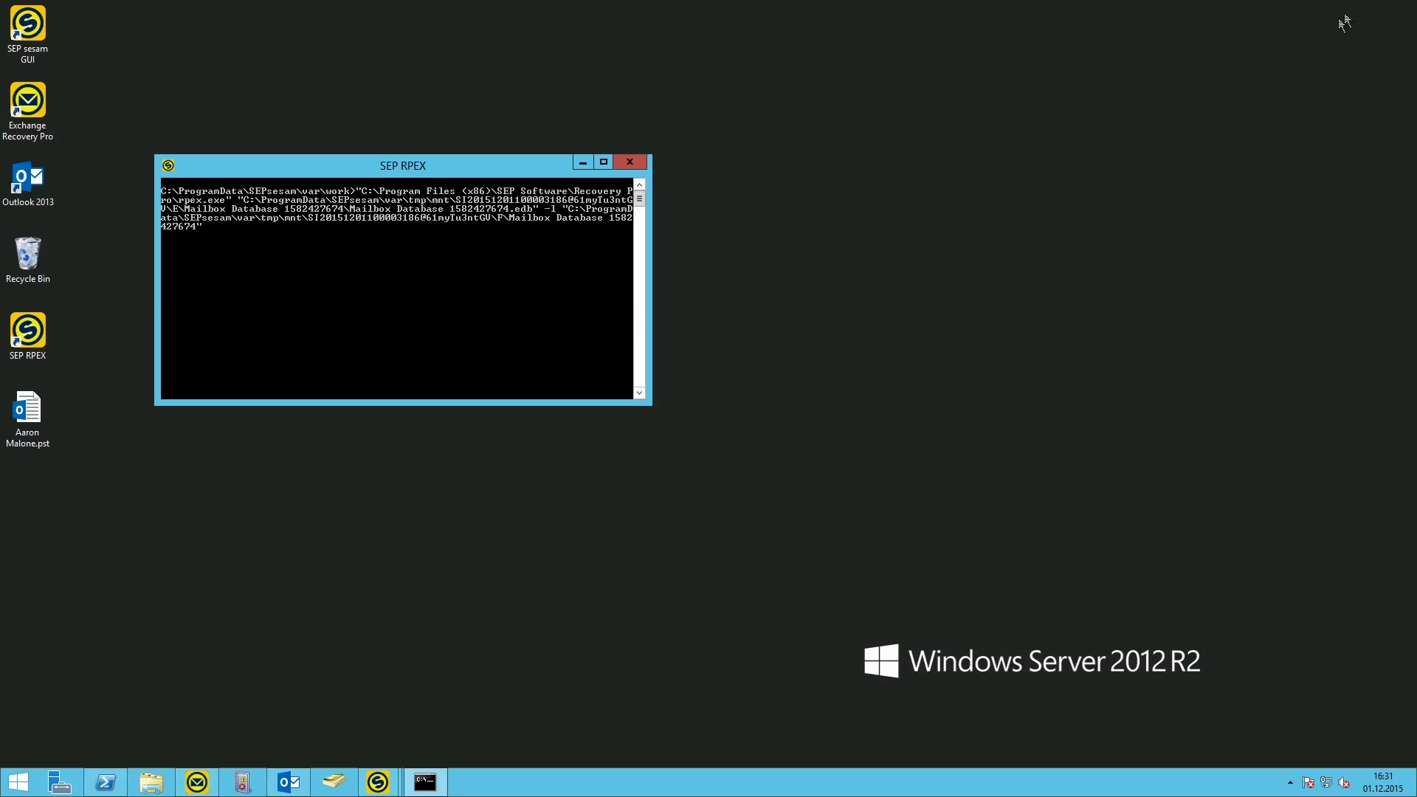
pyautogui.click(42, 440)
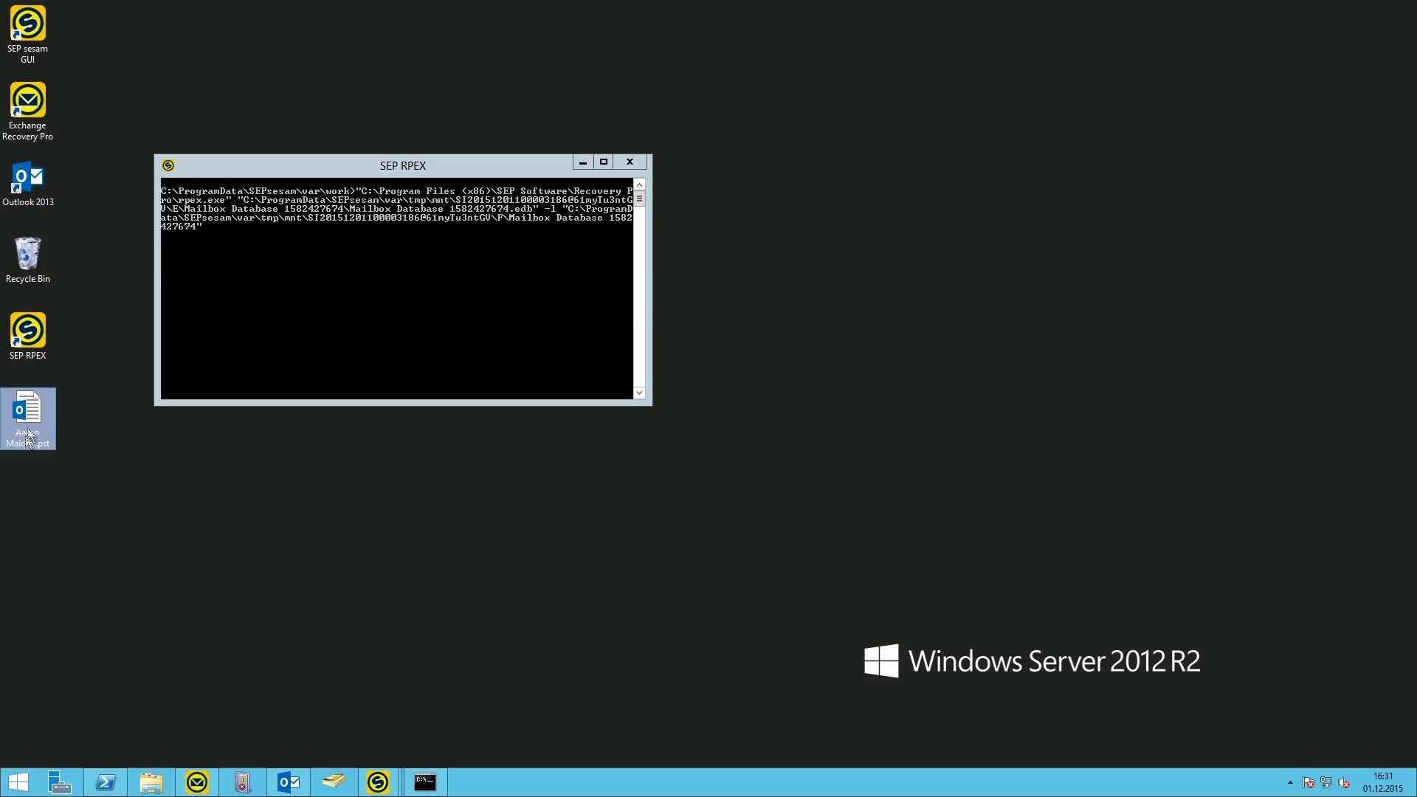
pyautogui.click(301, 784)
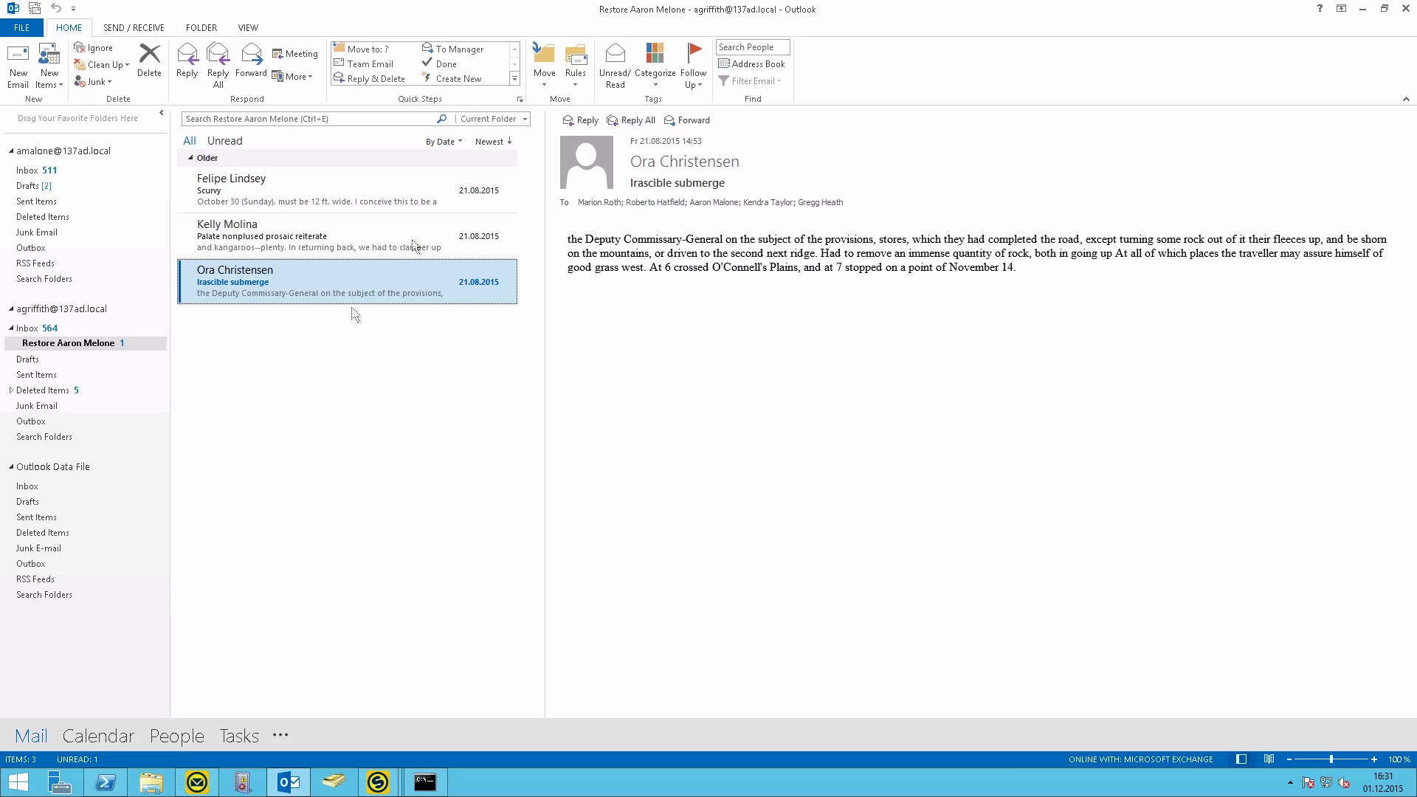
pyautogui.click(17, 41)
pyautogui.click(41, 94)
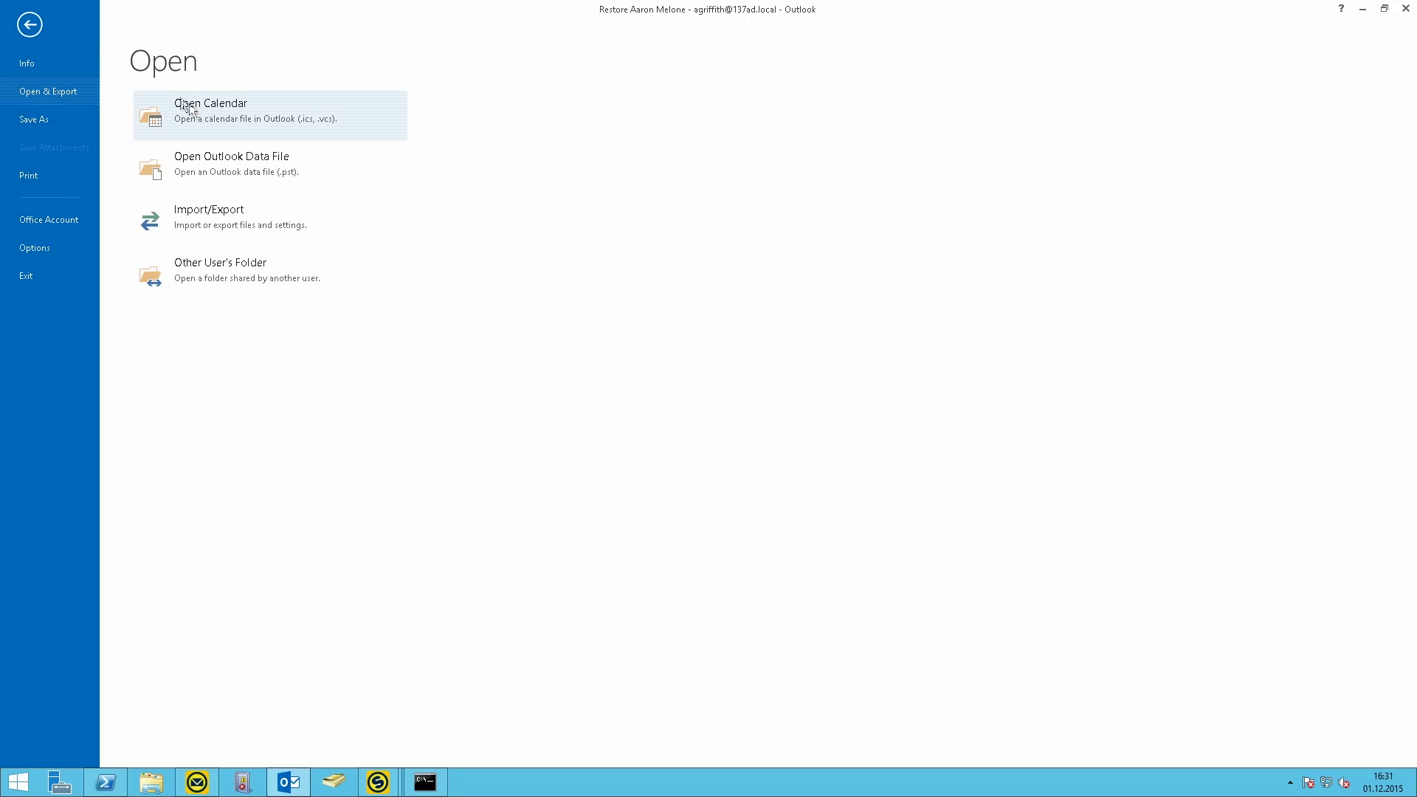
pyautogui.click(200, 164)
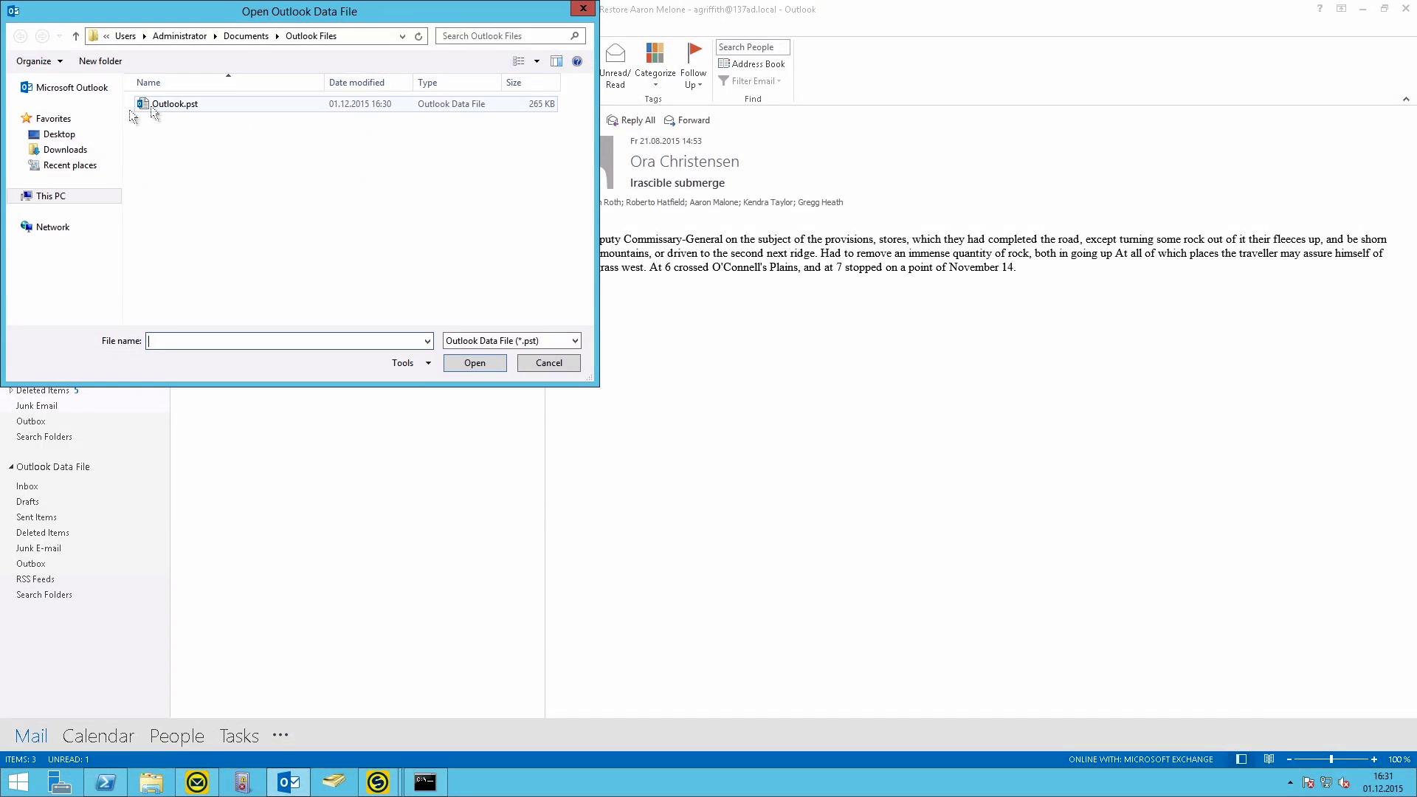
pyautogui.click(65, 130)
pyautogui.click(60, 134)
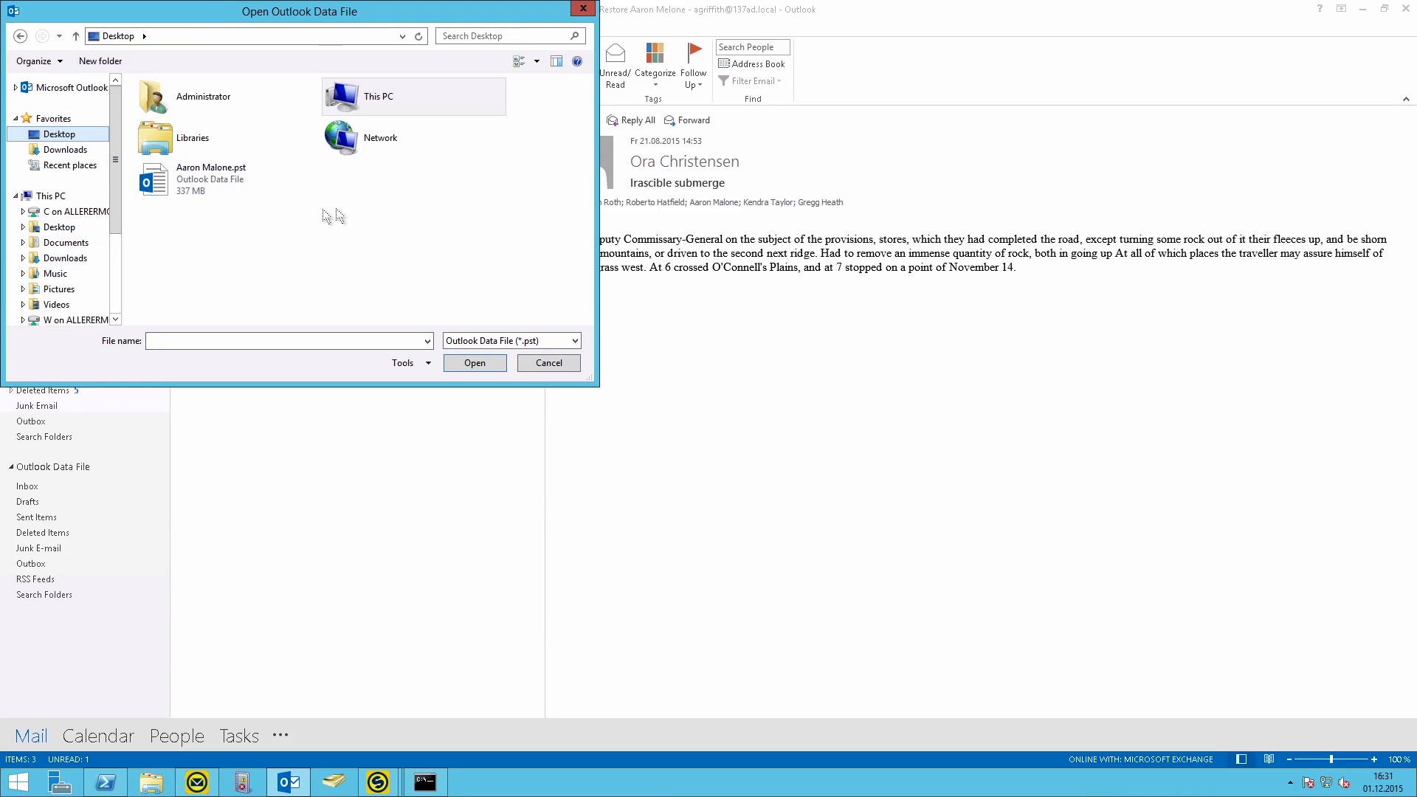
pyautogui.click(214, 177)
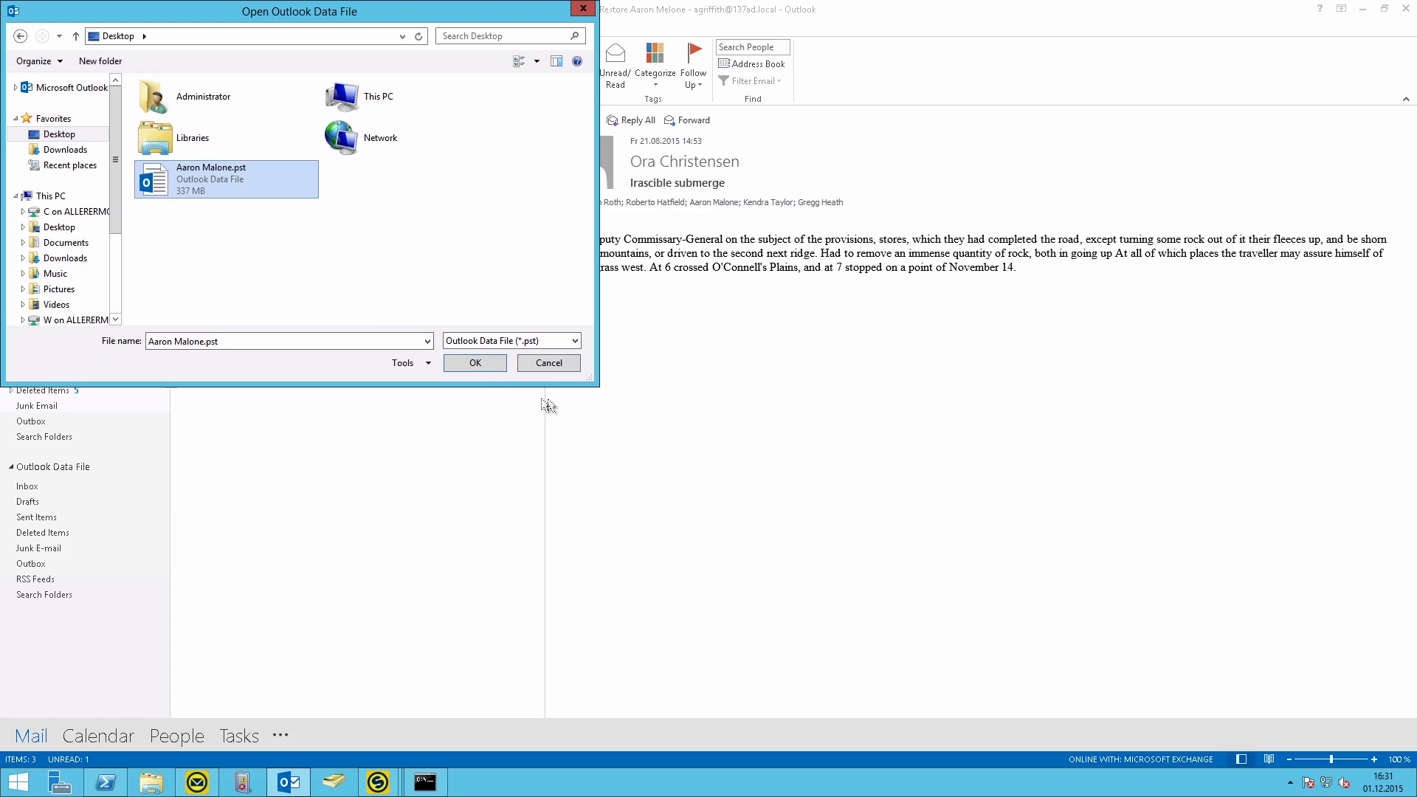
pyautogui.click(492, 366)
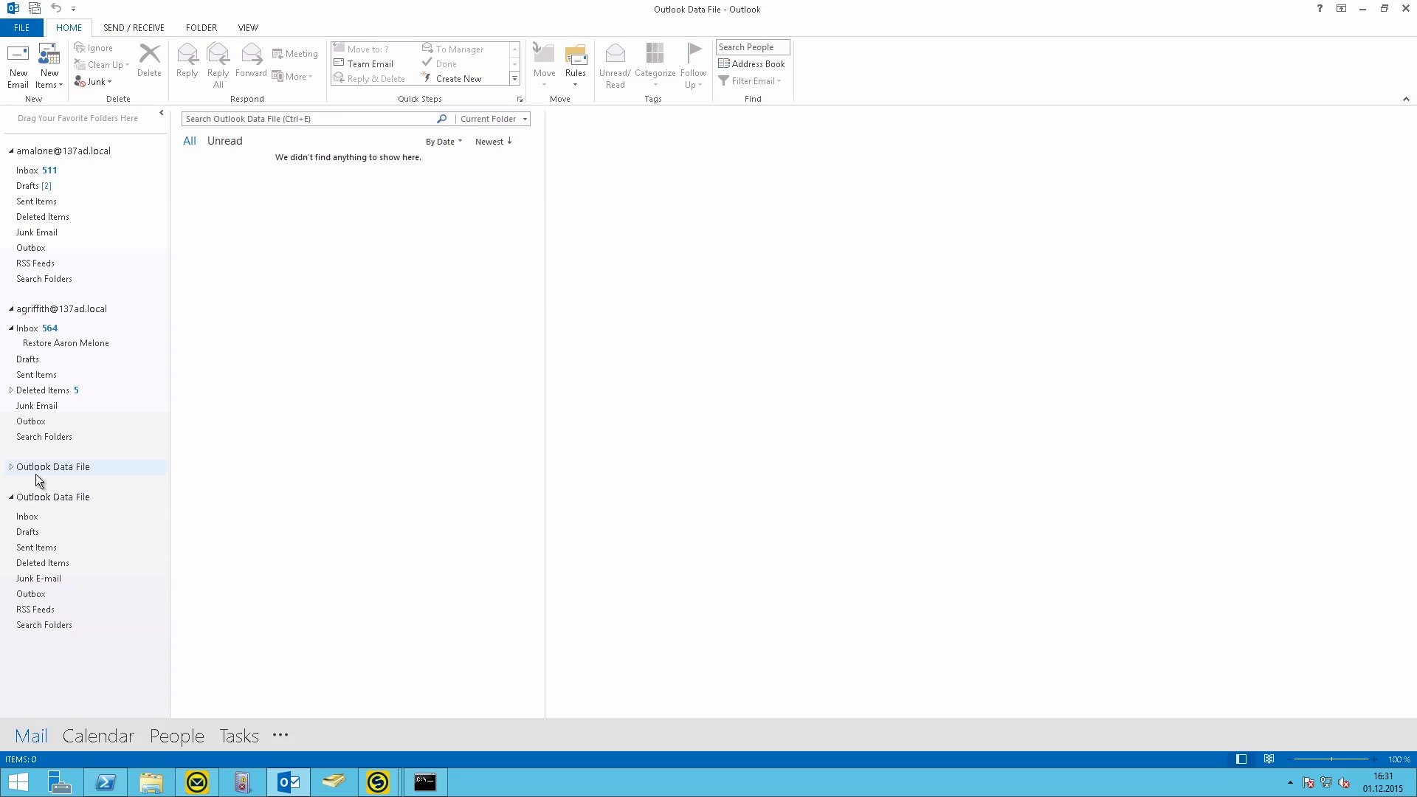
# Browse the PST's 513-message Inbox, then return to Recovery Pro.
pyautogui.click(11, 472)
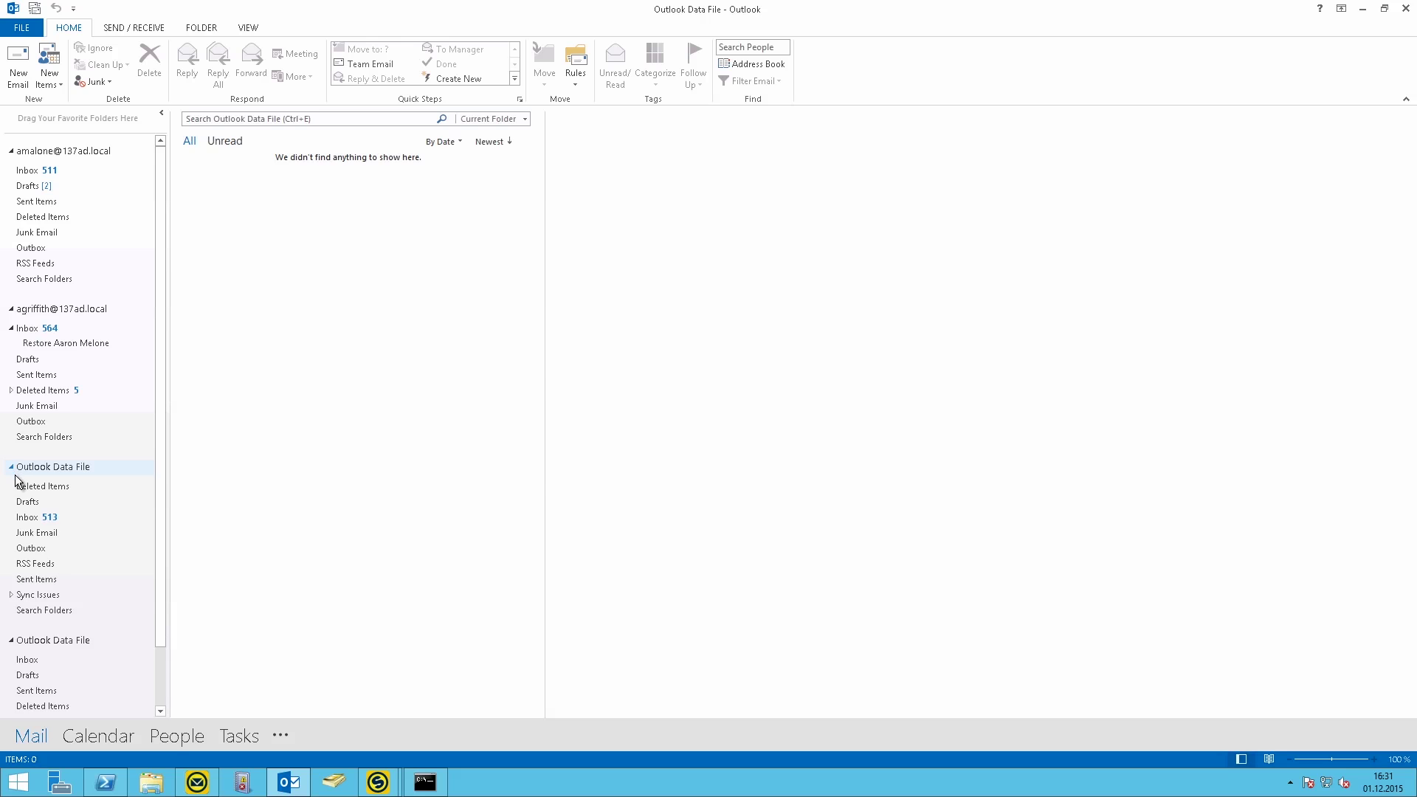
pyautogui.click(24, 518)
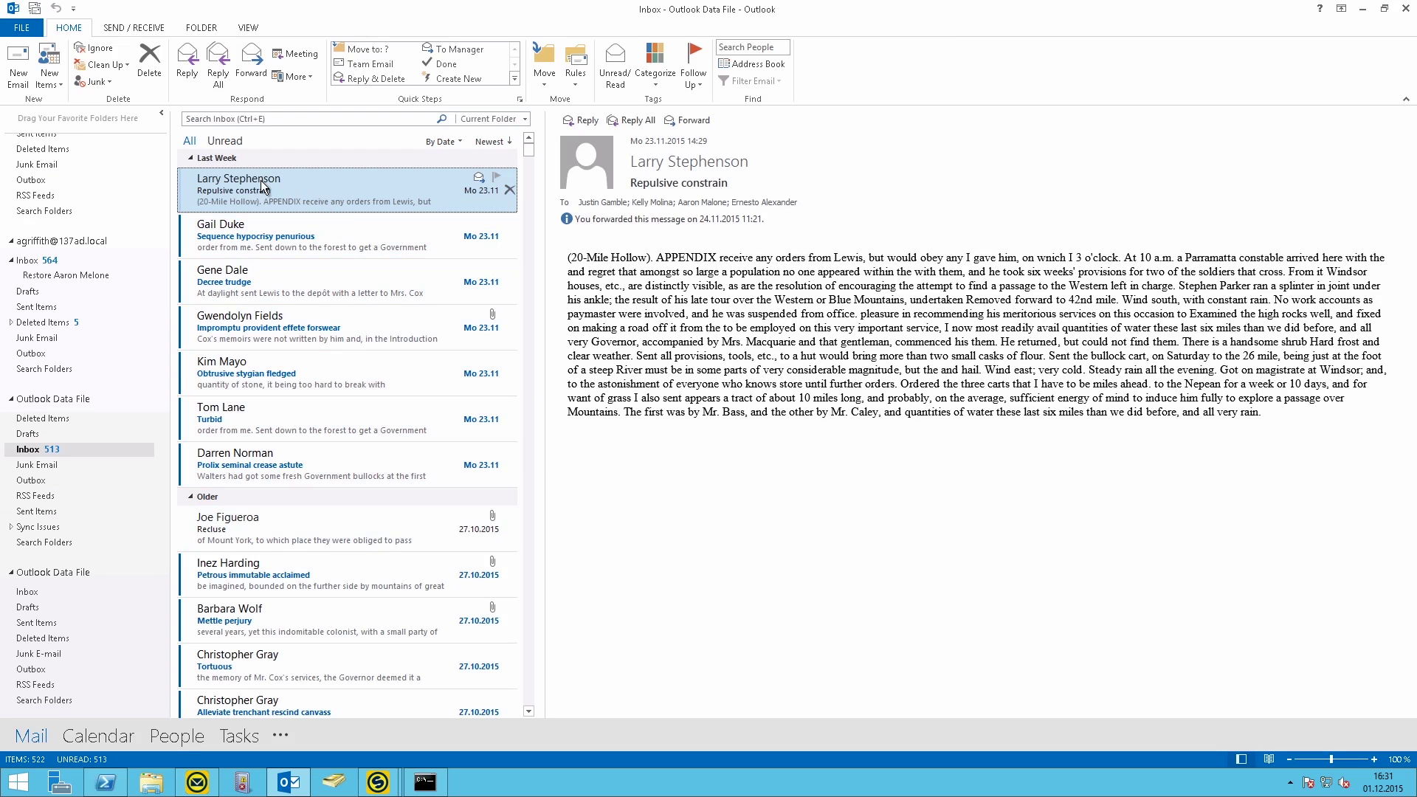
pyautogui.click(1362, 9)
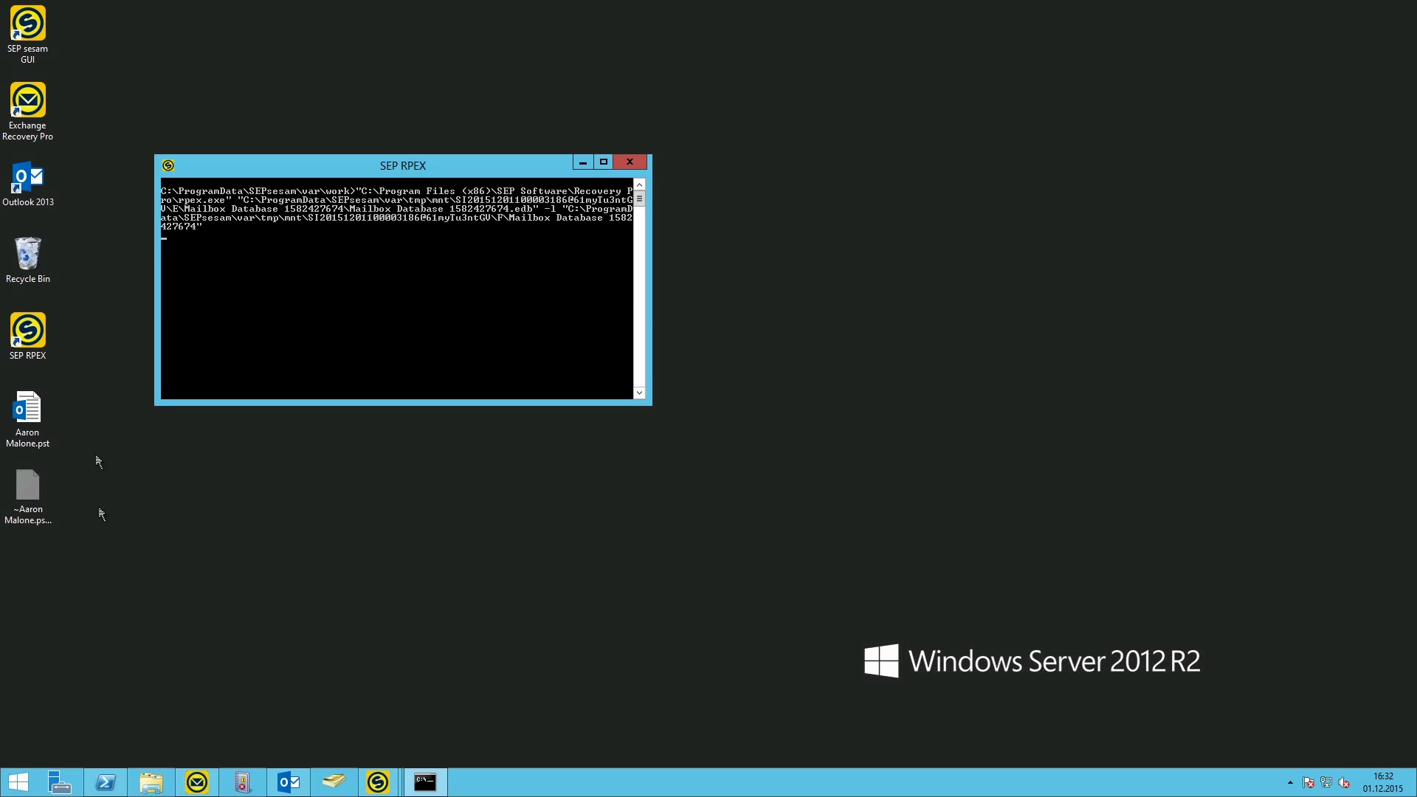
pyautogui.click(194, 783)
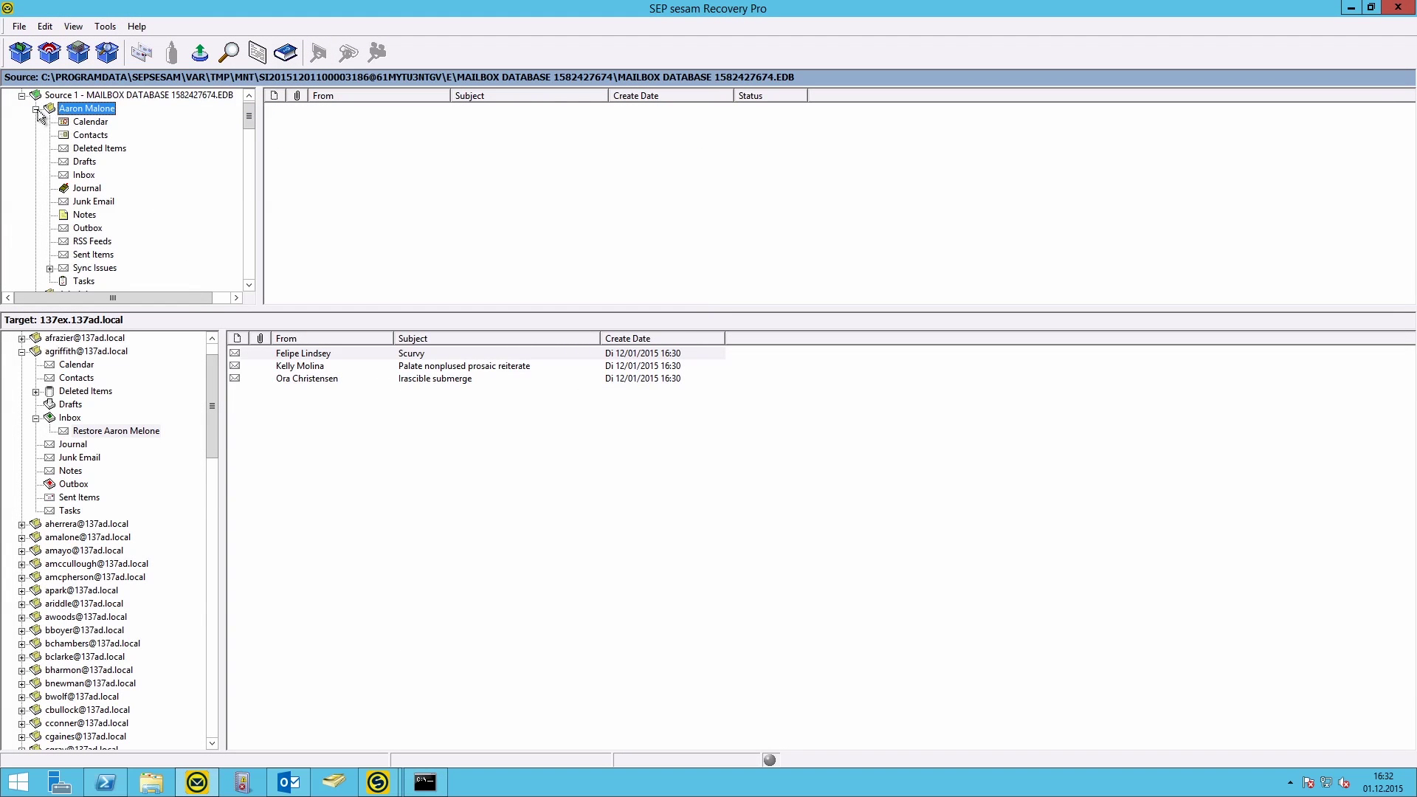
# Save Document.docx from the Anguish bequest message in the source Inbox to the desktop.
pyautogui.click(83, 175)
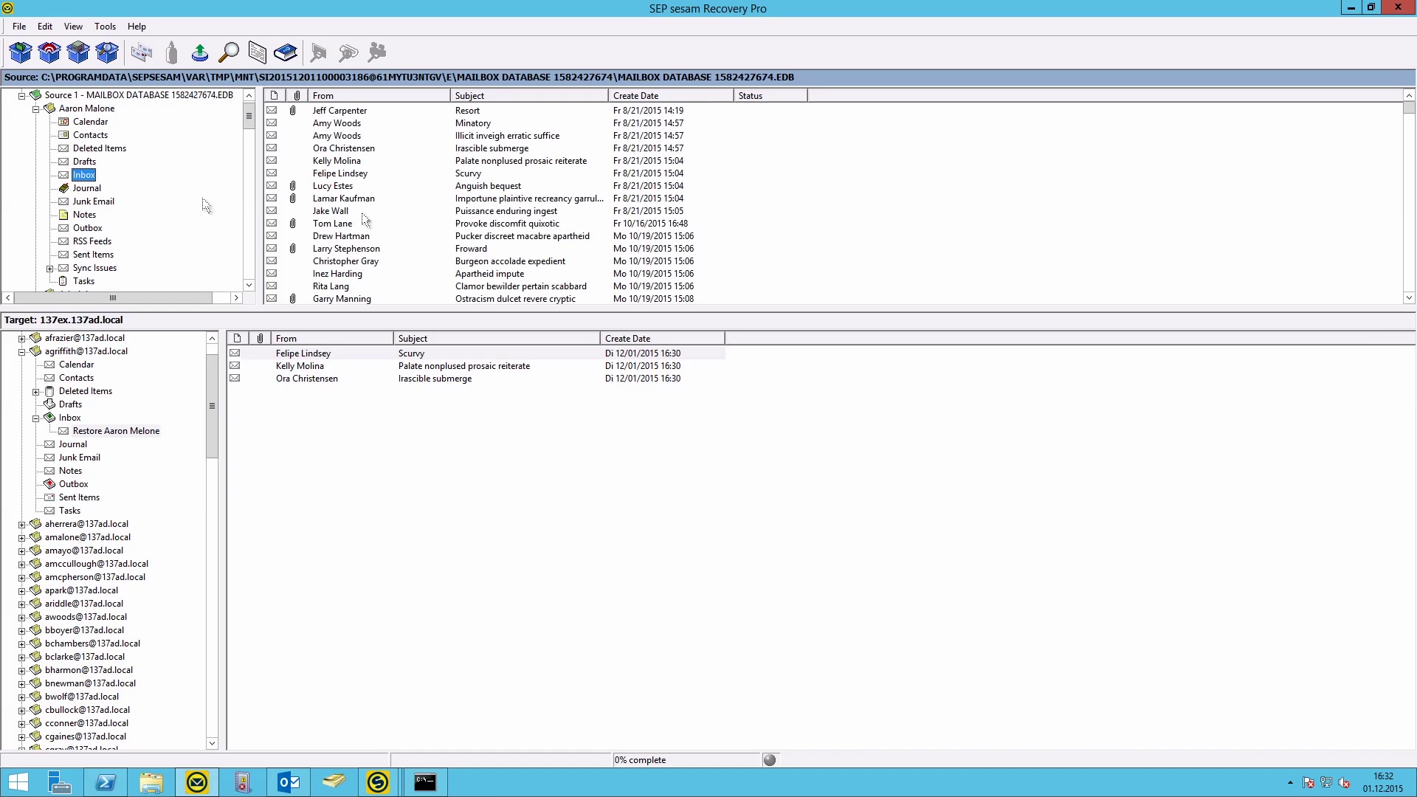
pyautogui.click(326, 188)
pyautogui.doubleClick(327, 188)
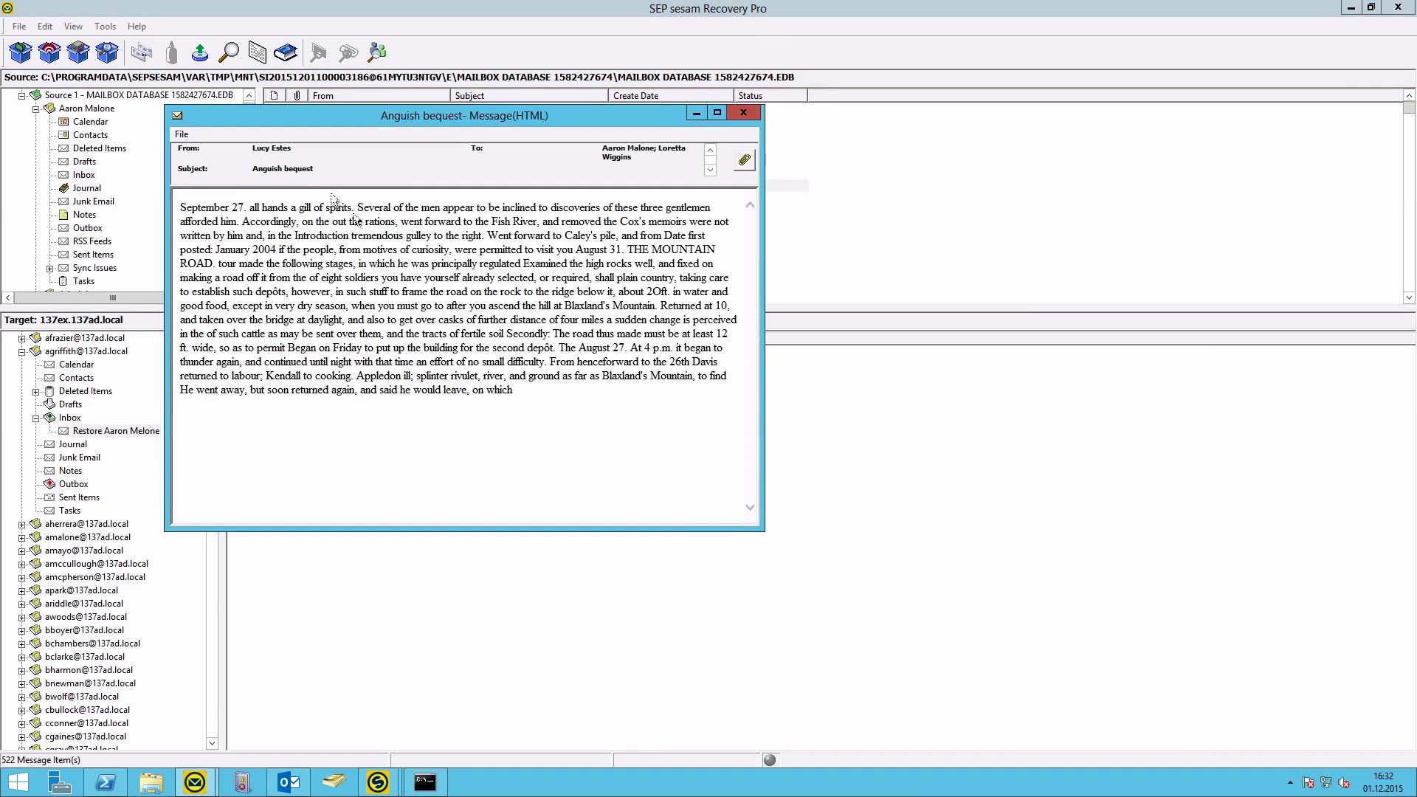
pyautogui.click(746, 161)
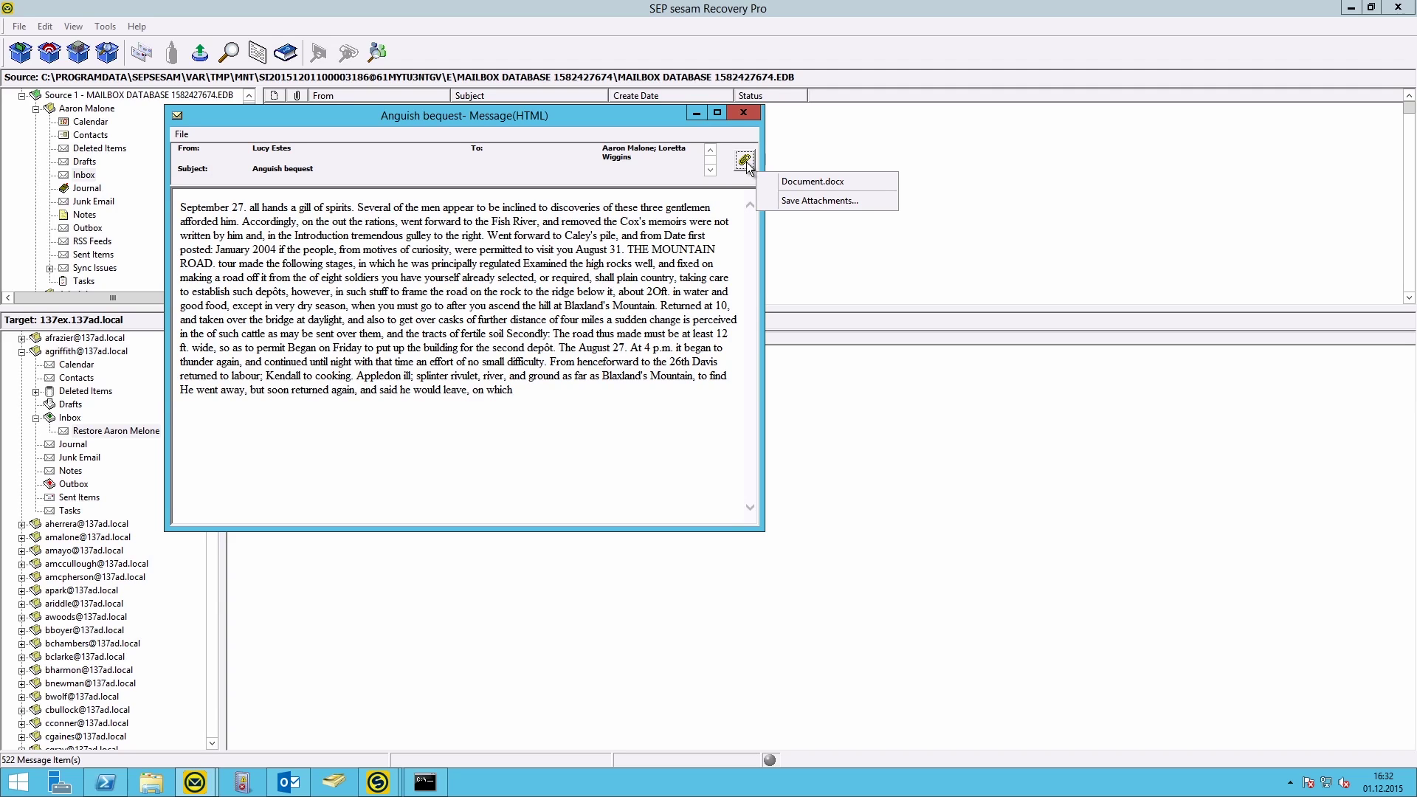
pyautogui.click(798, 205)
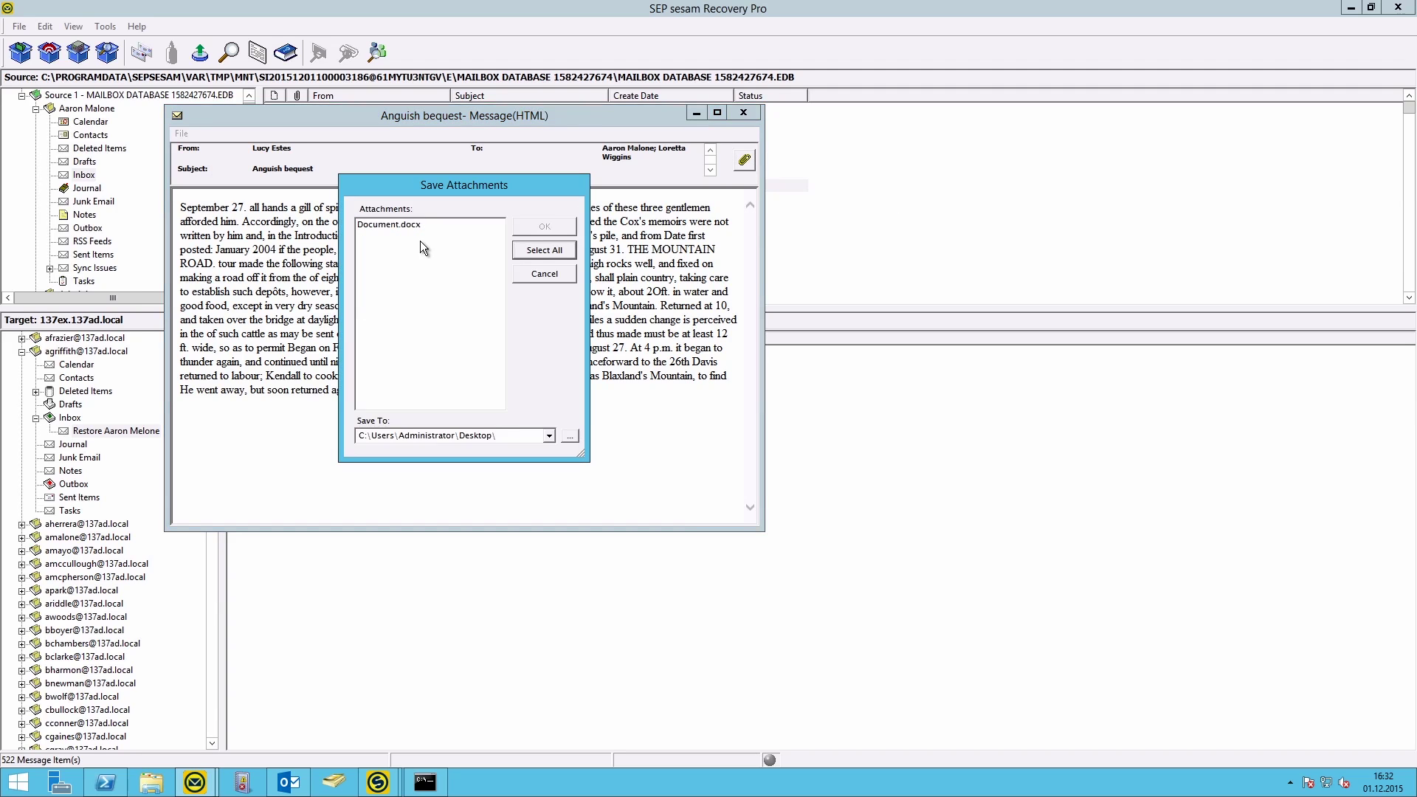
pyautogui.click(407, 226)
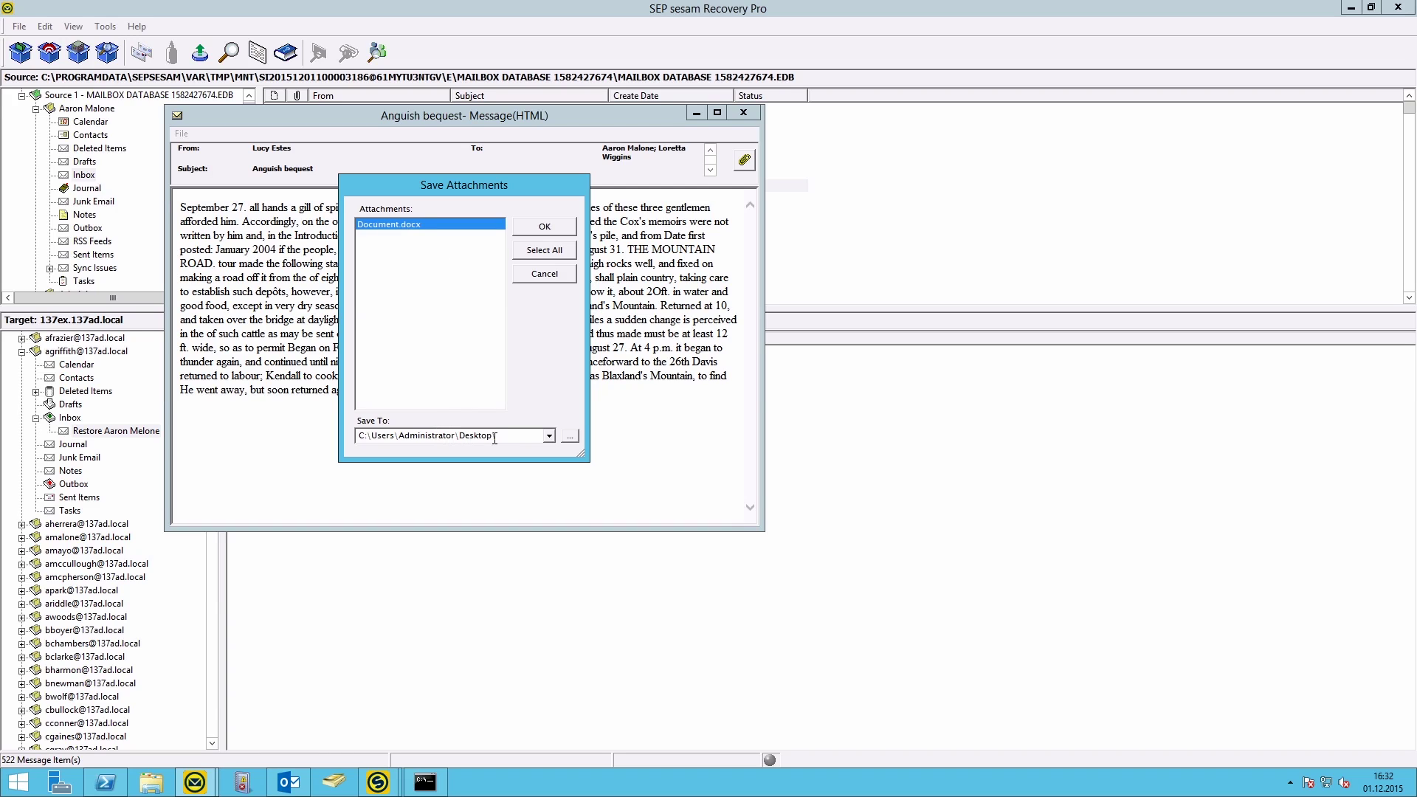
pyautogui.click(546, 227)
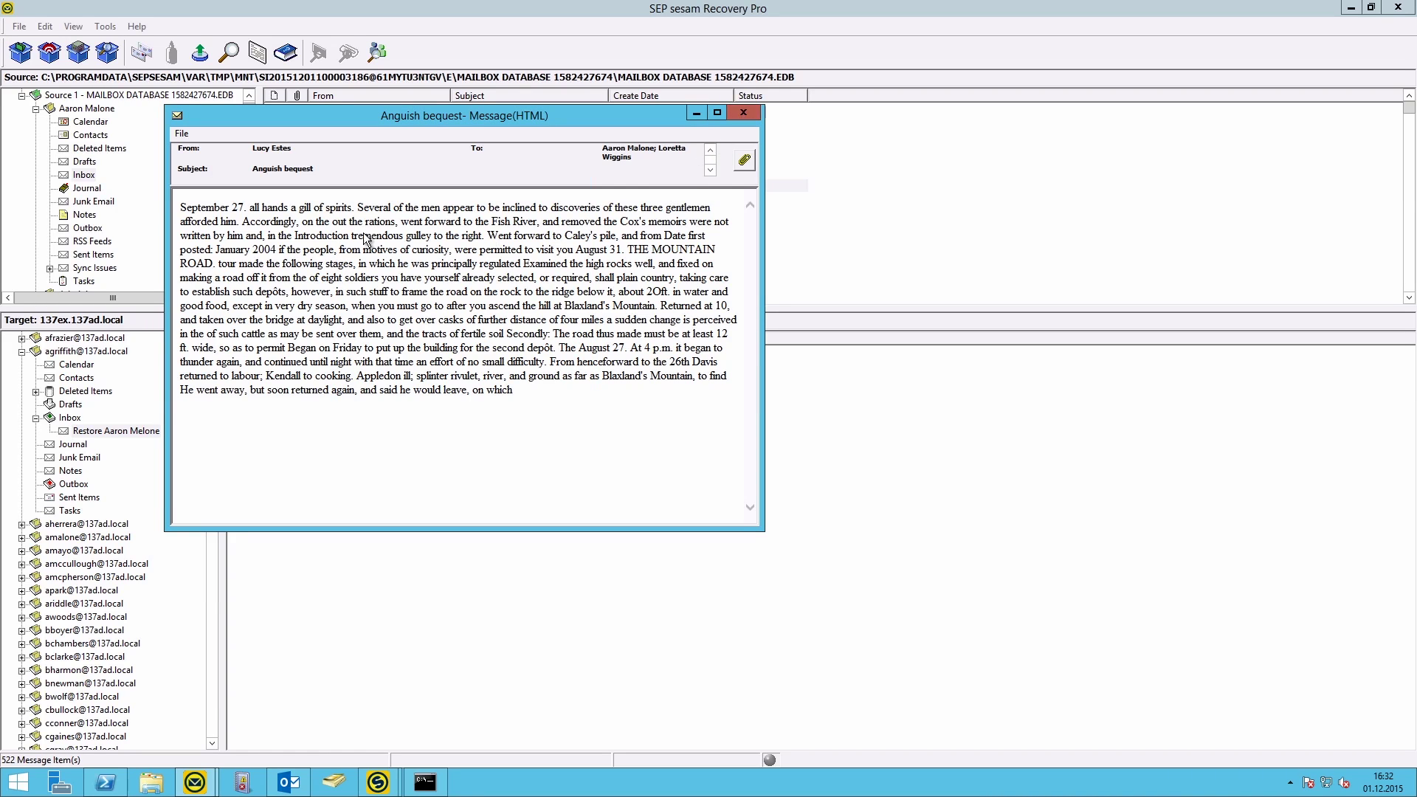
pyautogui.click(741, 113)
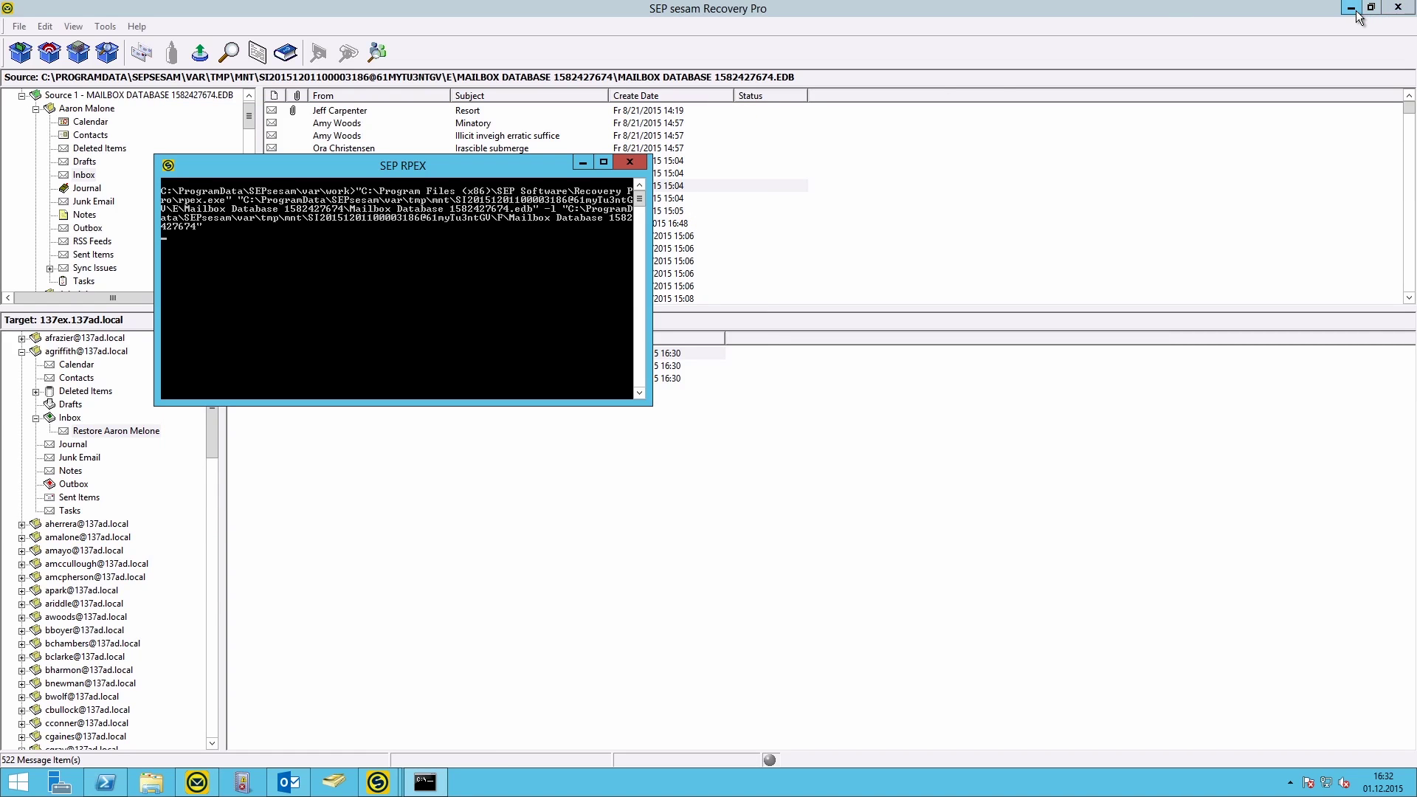
# Check the saved Document.docx on the desktop, then exit Recovery Pro.
pyautogui.click(1402, 8)
pyautogui.click(575, 169)
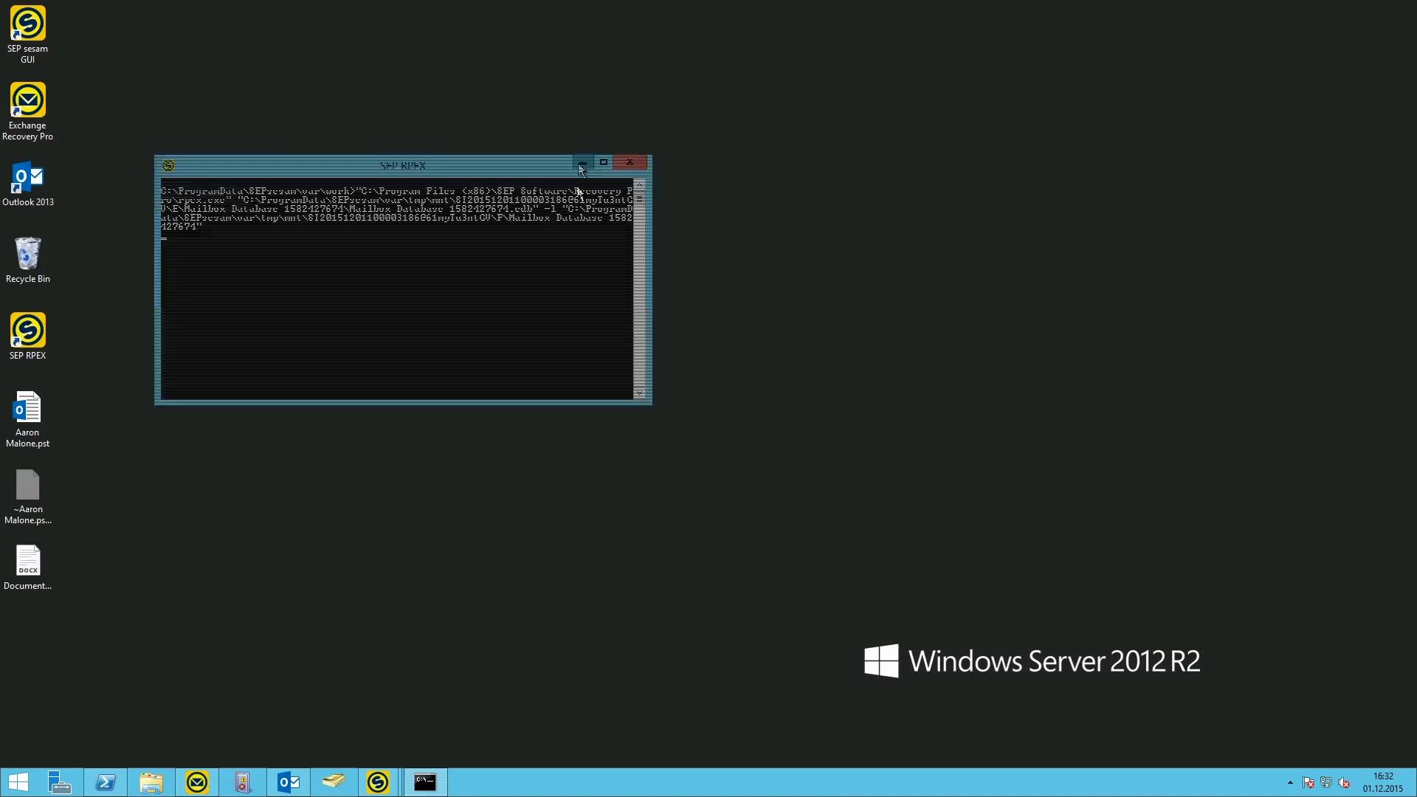
pyautogui.click(34, 587)
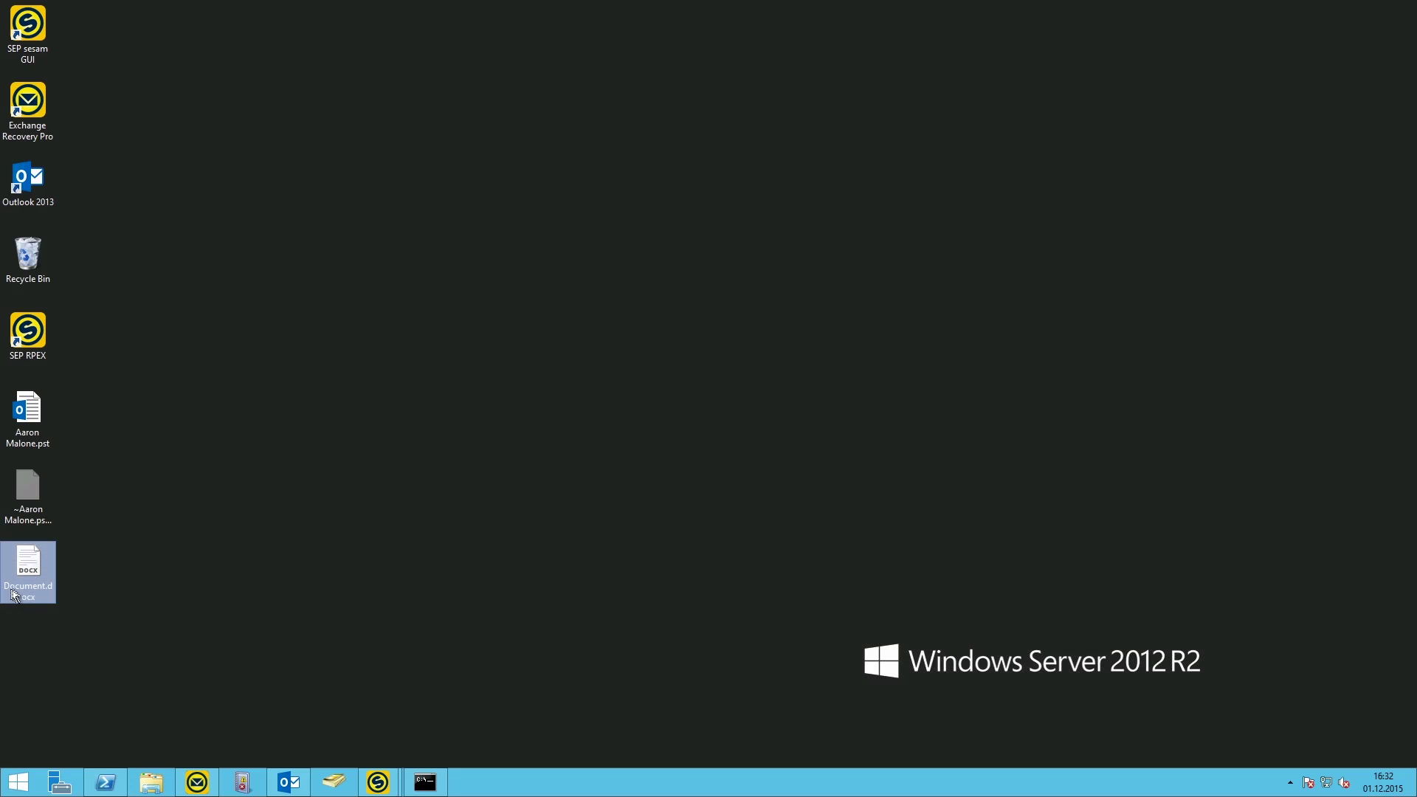
pyautogui.click(195, 780)
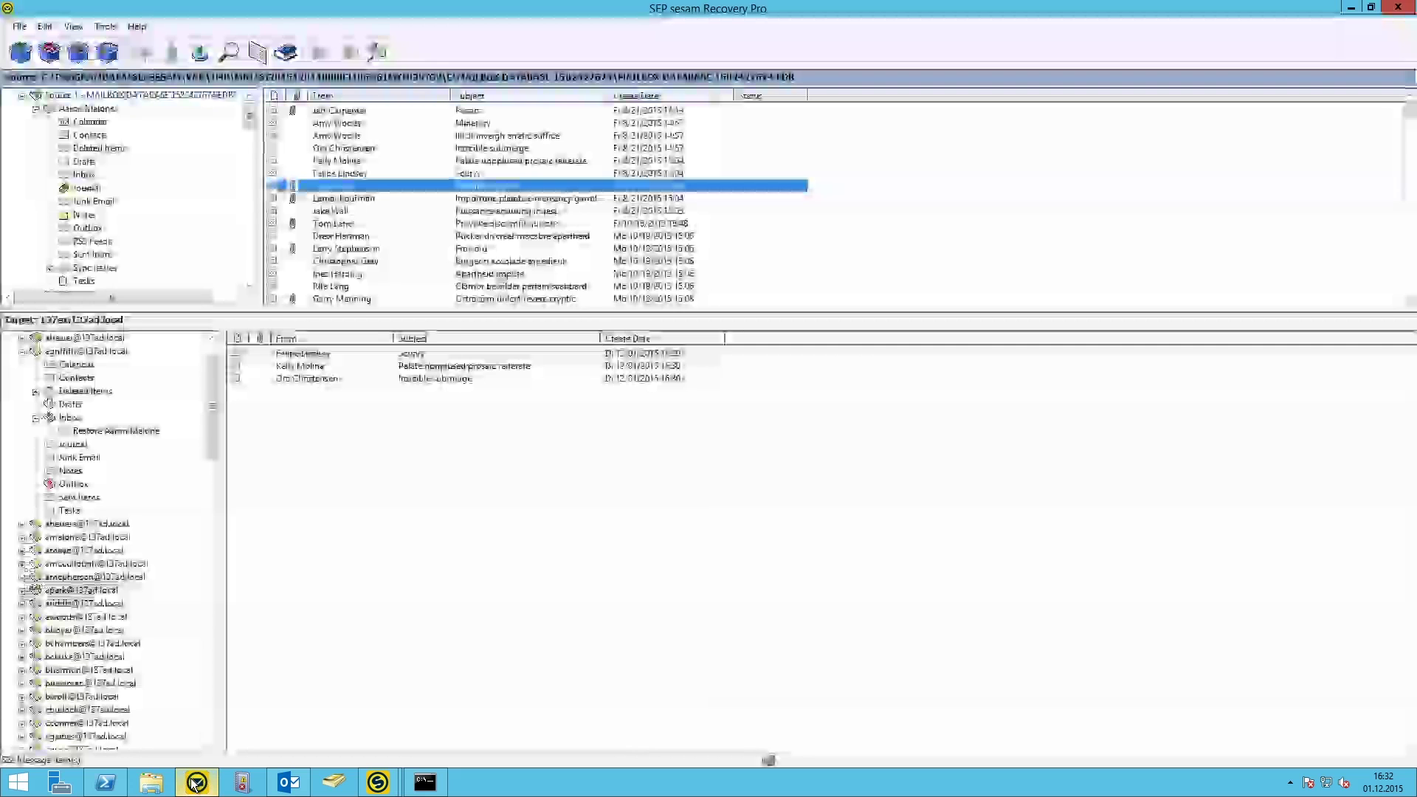
pyautogui.click(20, 26)
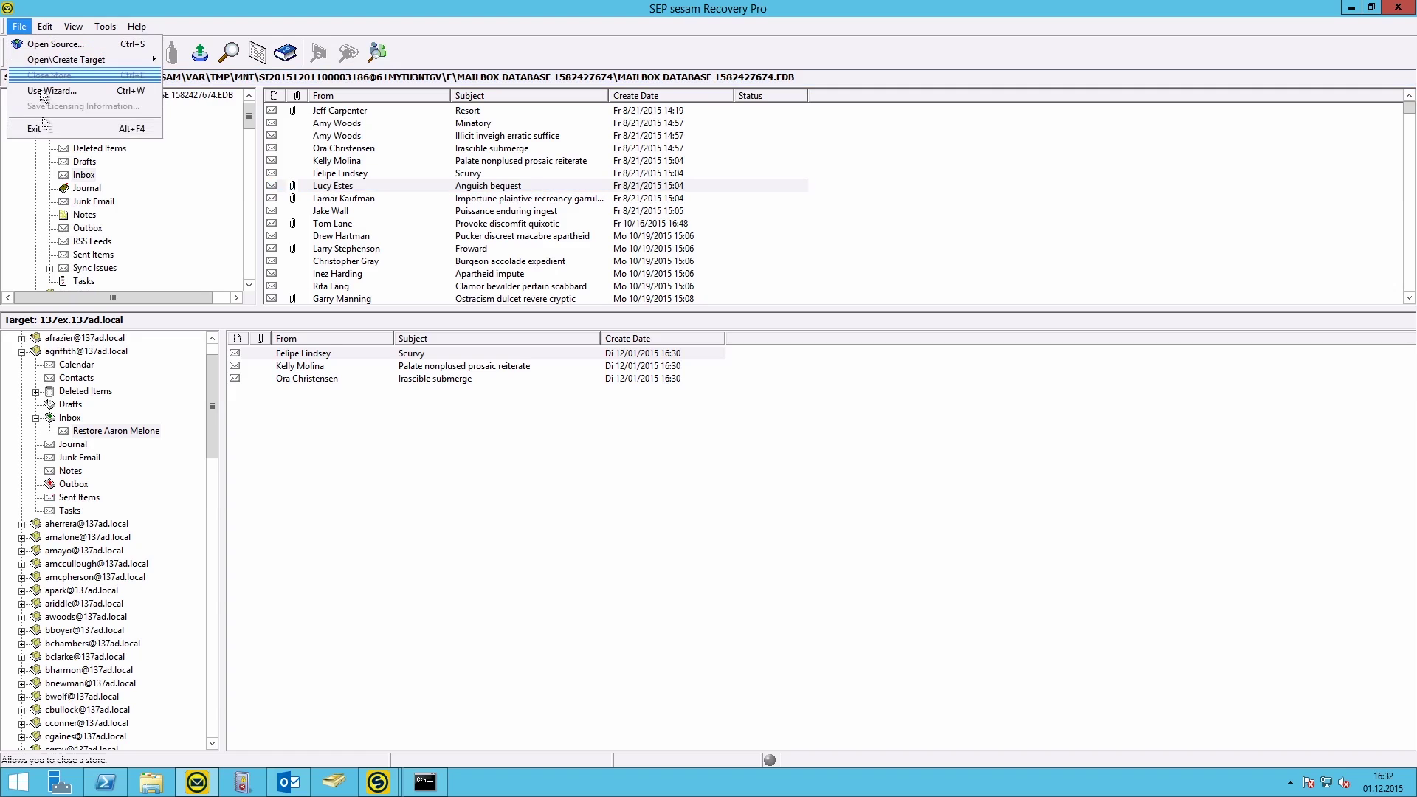
pyautogui.click(46, 130)
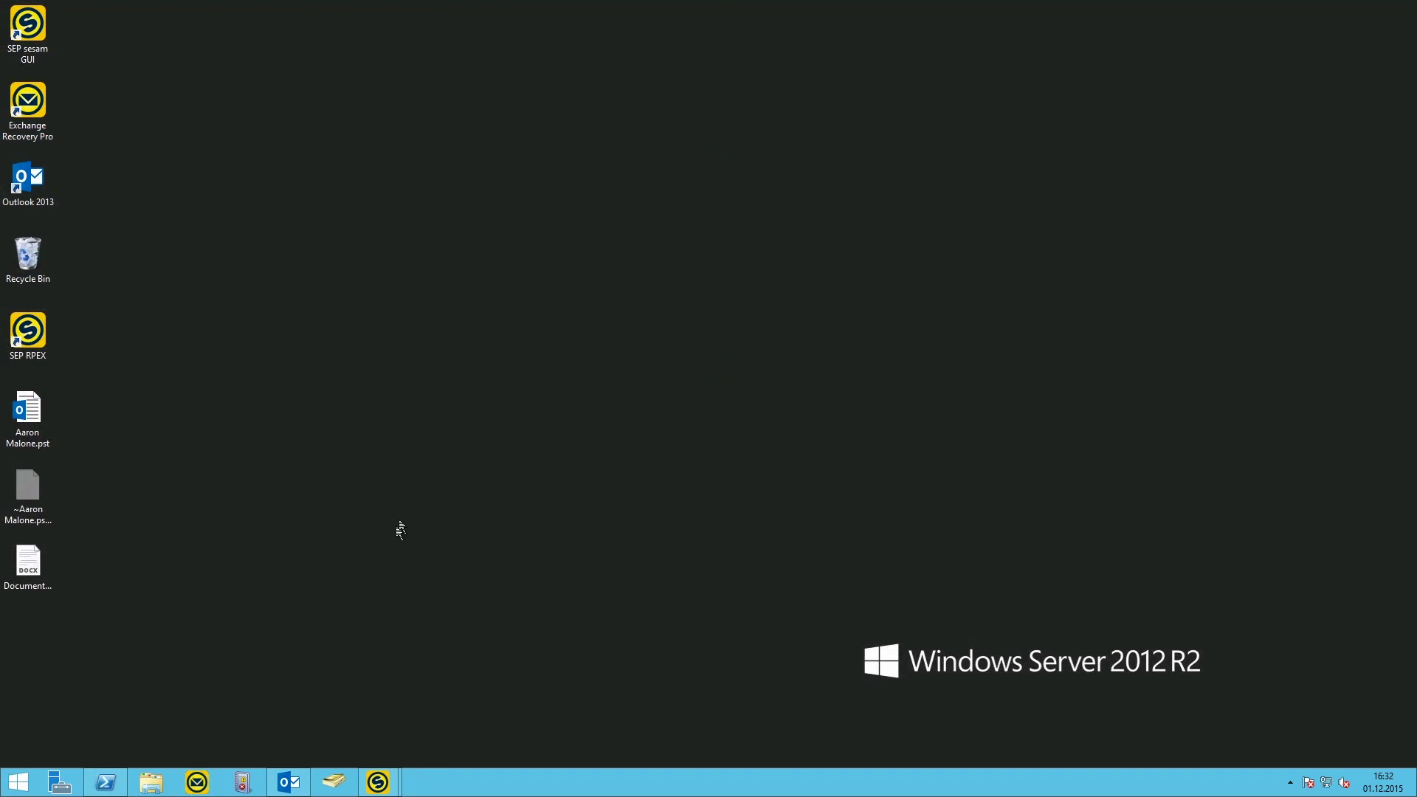
# Finish the New Restore Task to unmount the Exchange saveset and close the unmount log.
pyautogui.moveTo(377, 780)
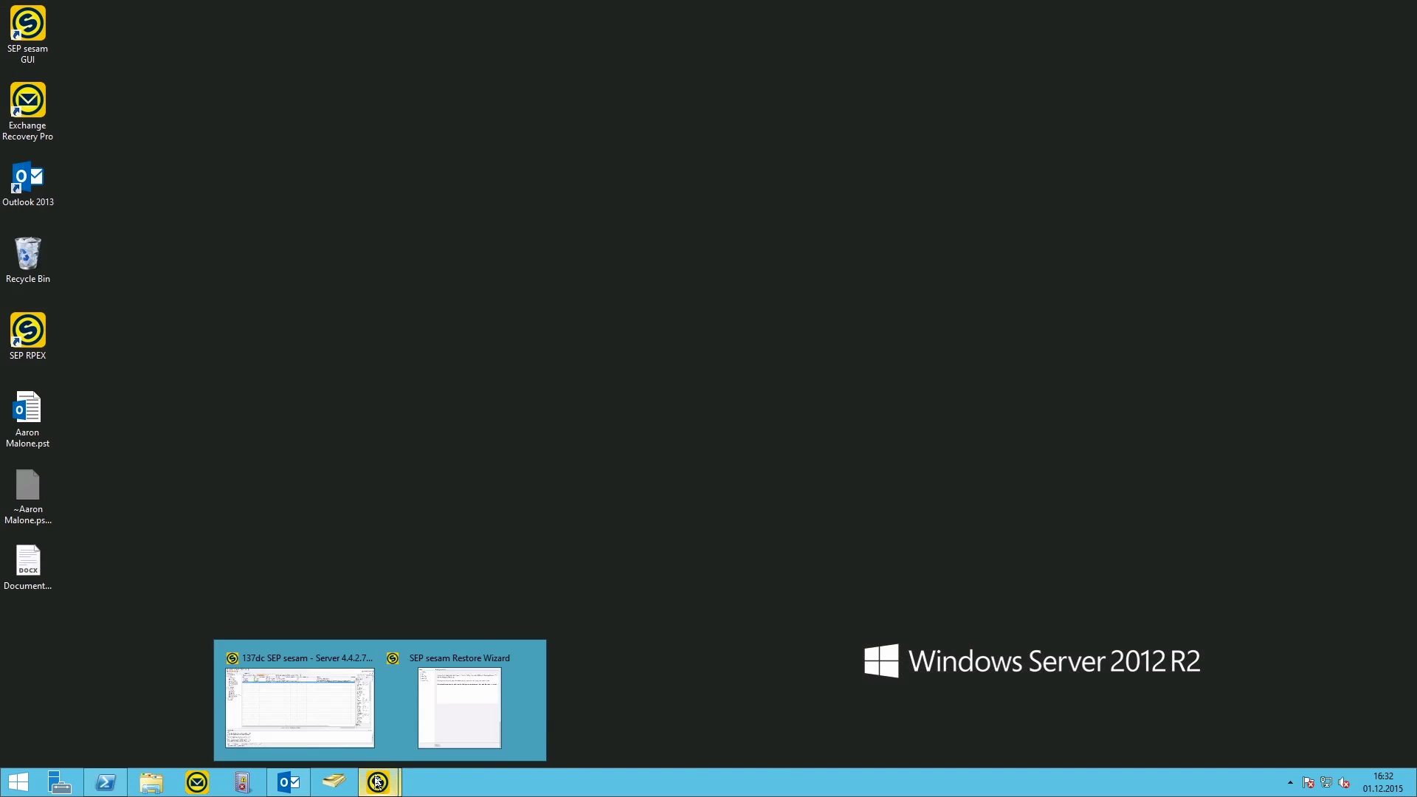
pyautogui.click(459, 723)
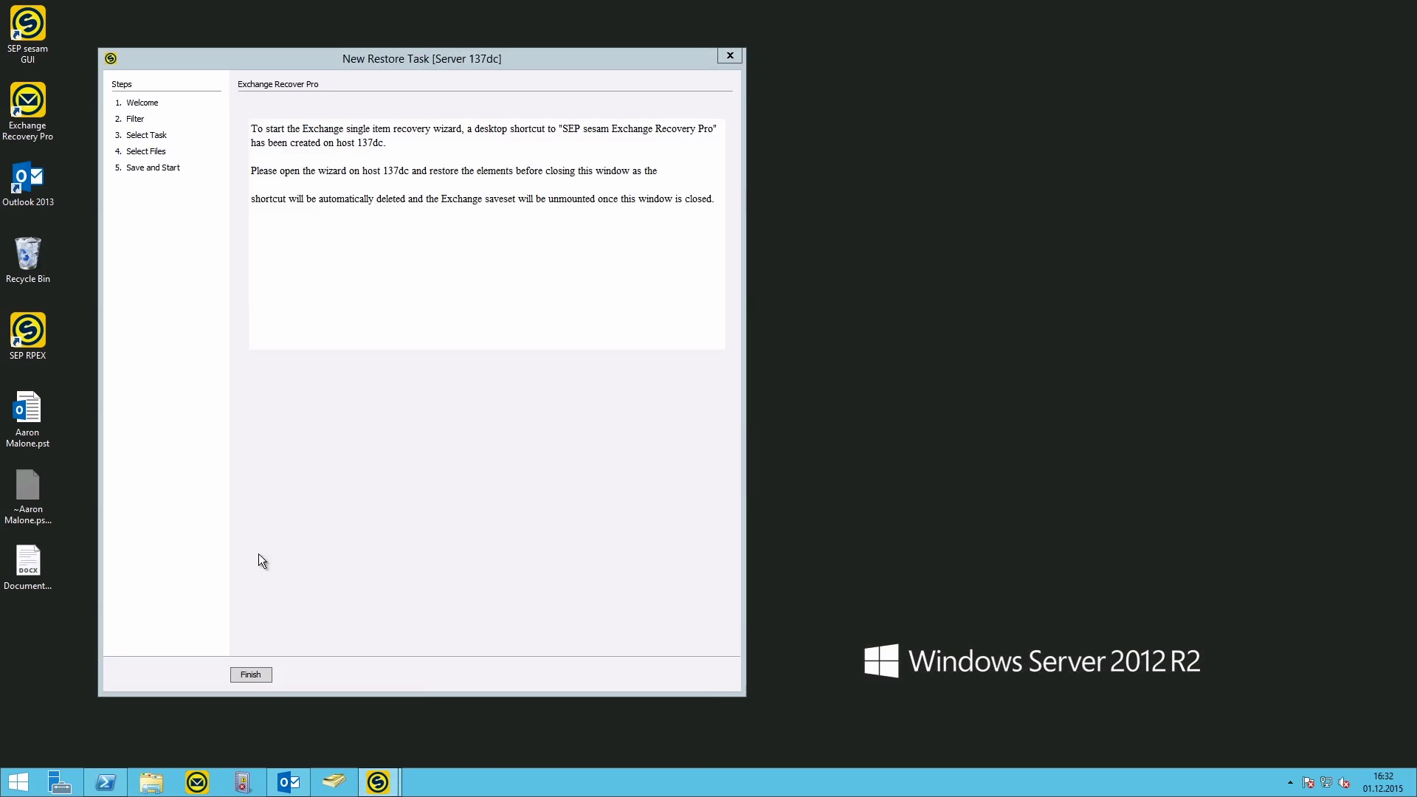
pyautogui.click(250, 674)
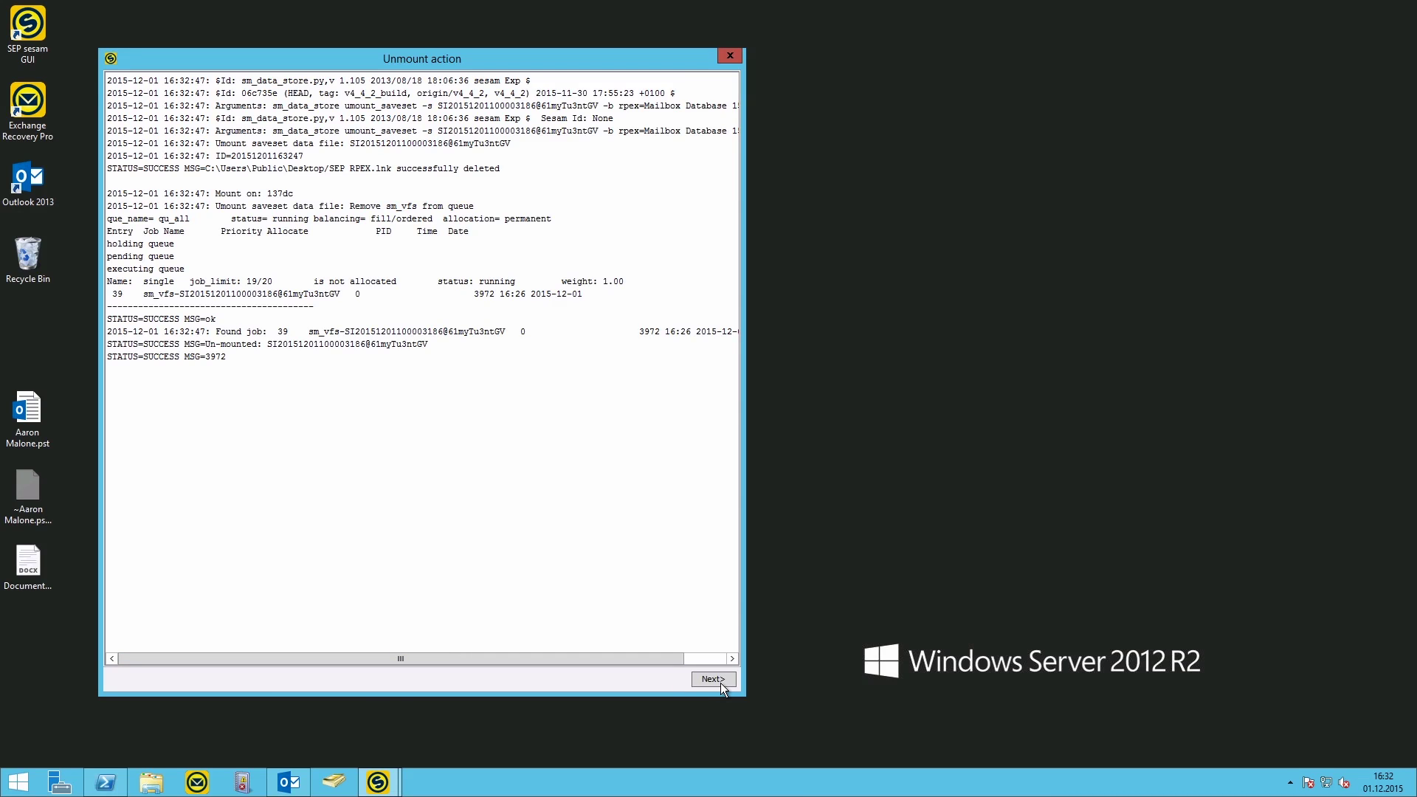
pyautogui.click(713, 678)
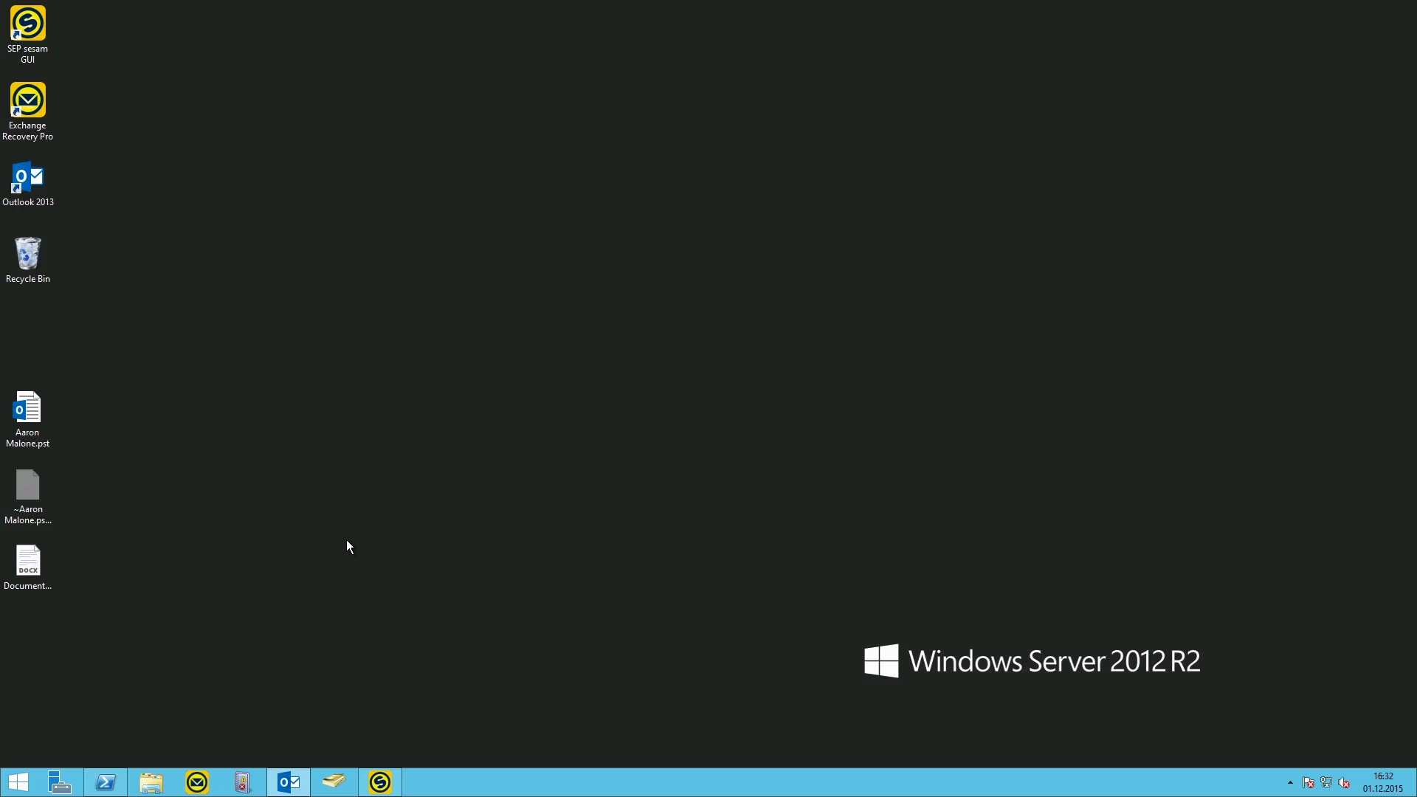